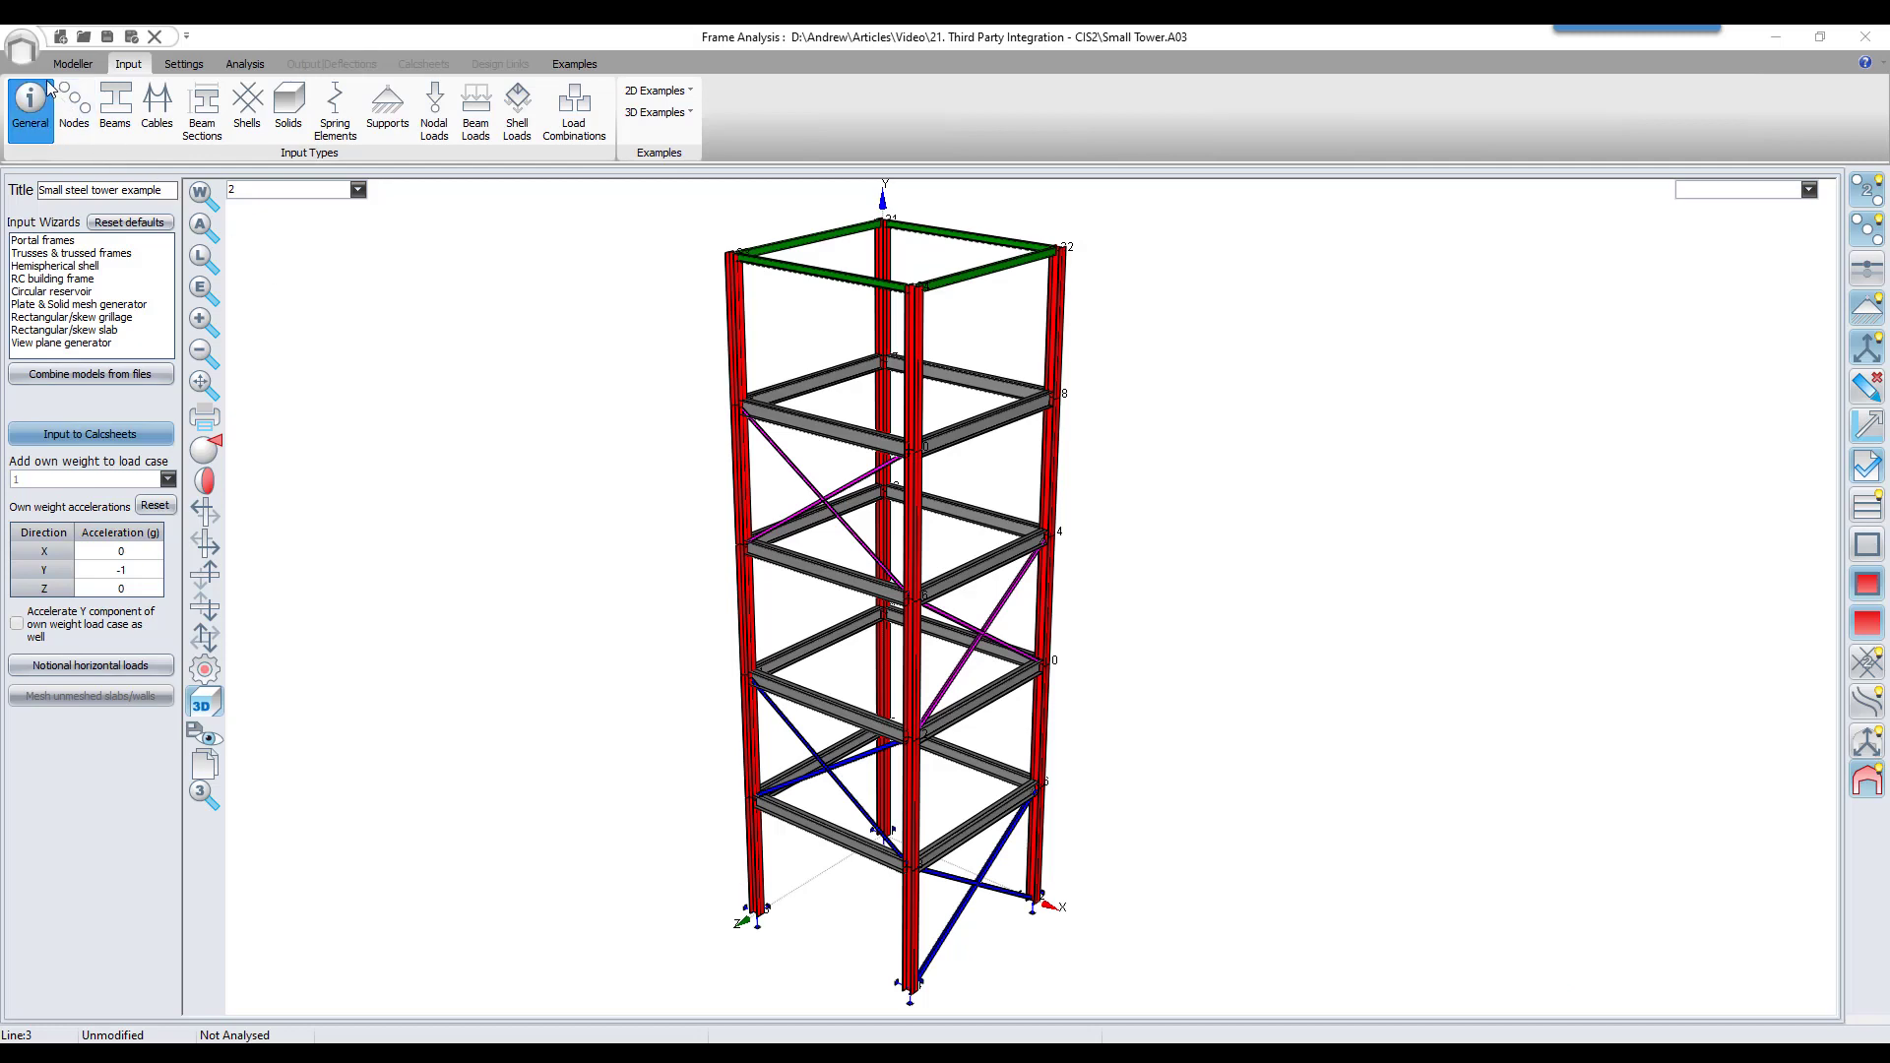
Export the tower model as a CIS/2 exchange file named Small Tower, using the South Africa:Revit Structure naming standard
{"action": "left_click", "coordinate": [22, 49]}
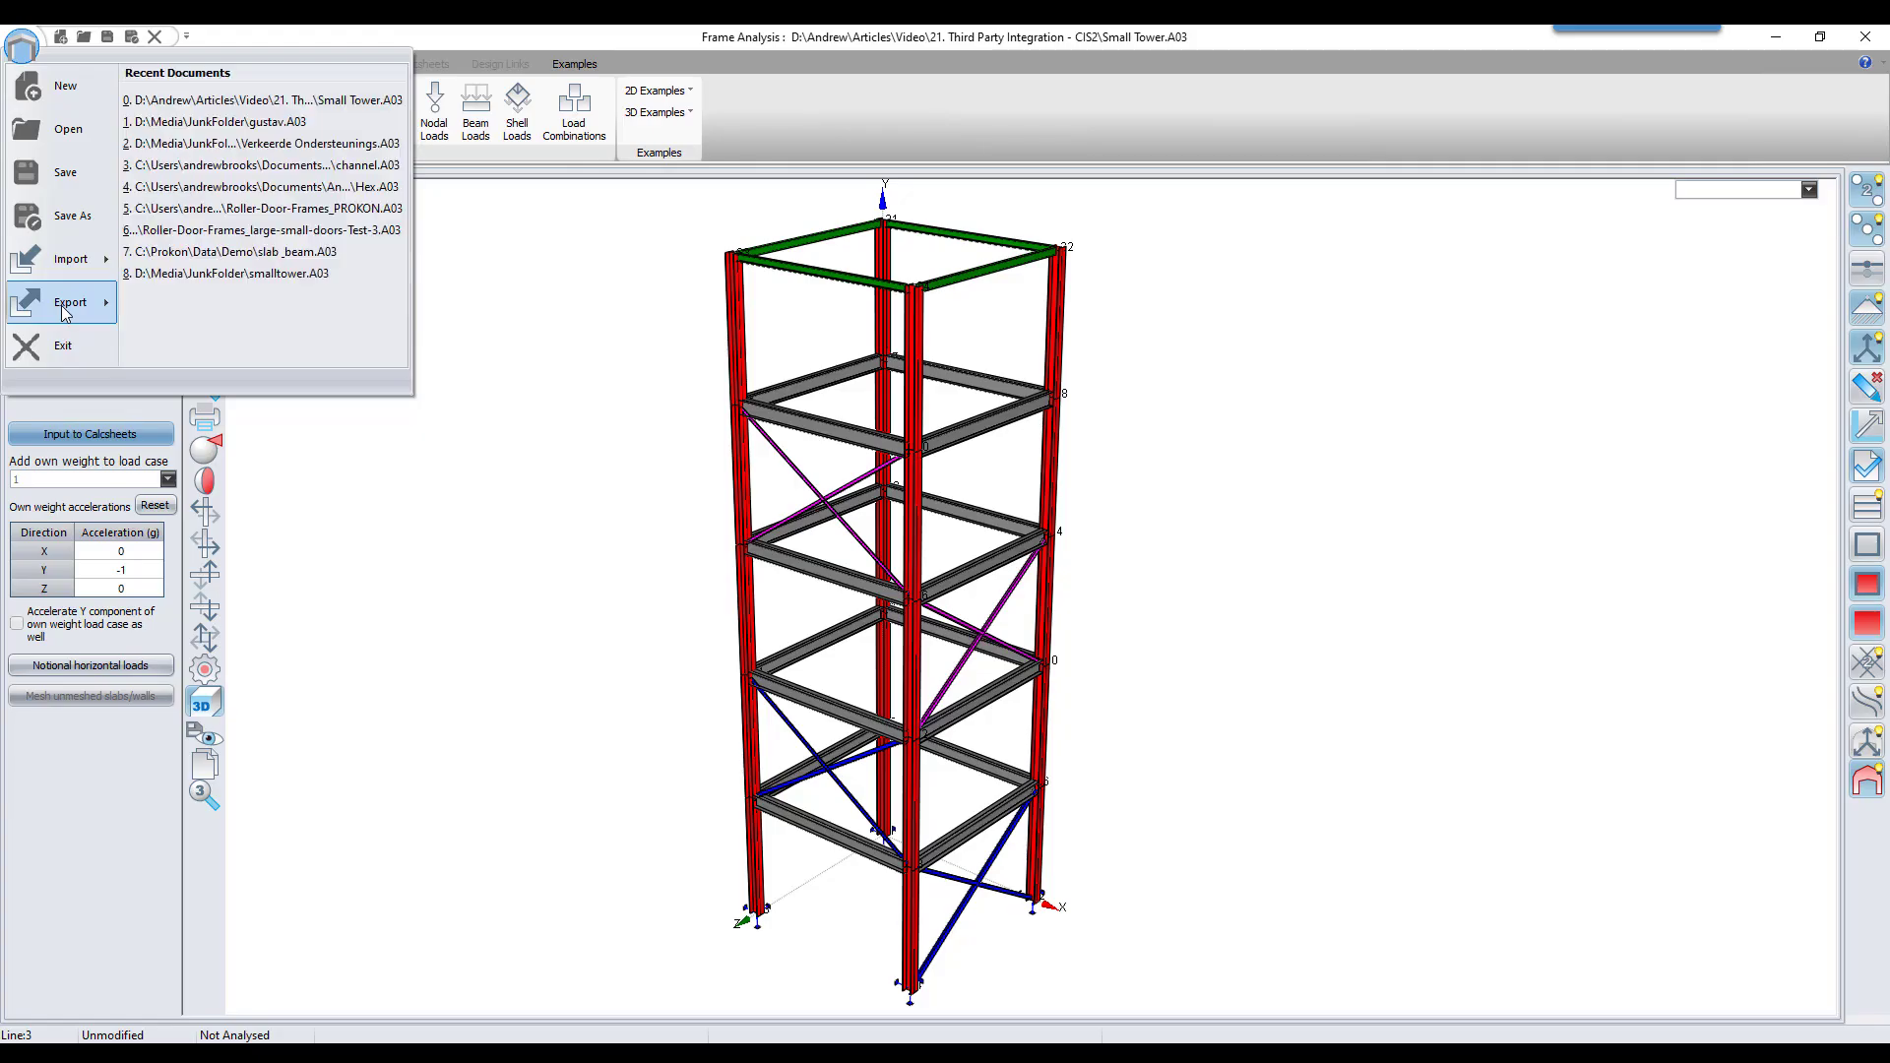
{"action": "mouse_move", "coordinate": [65, 313]}
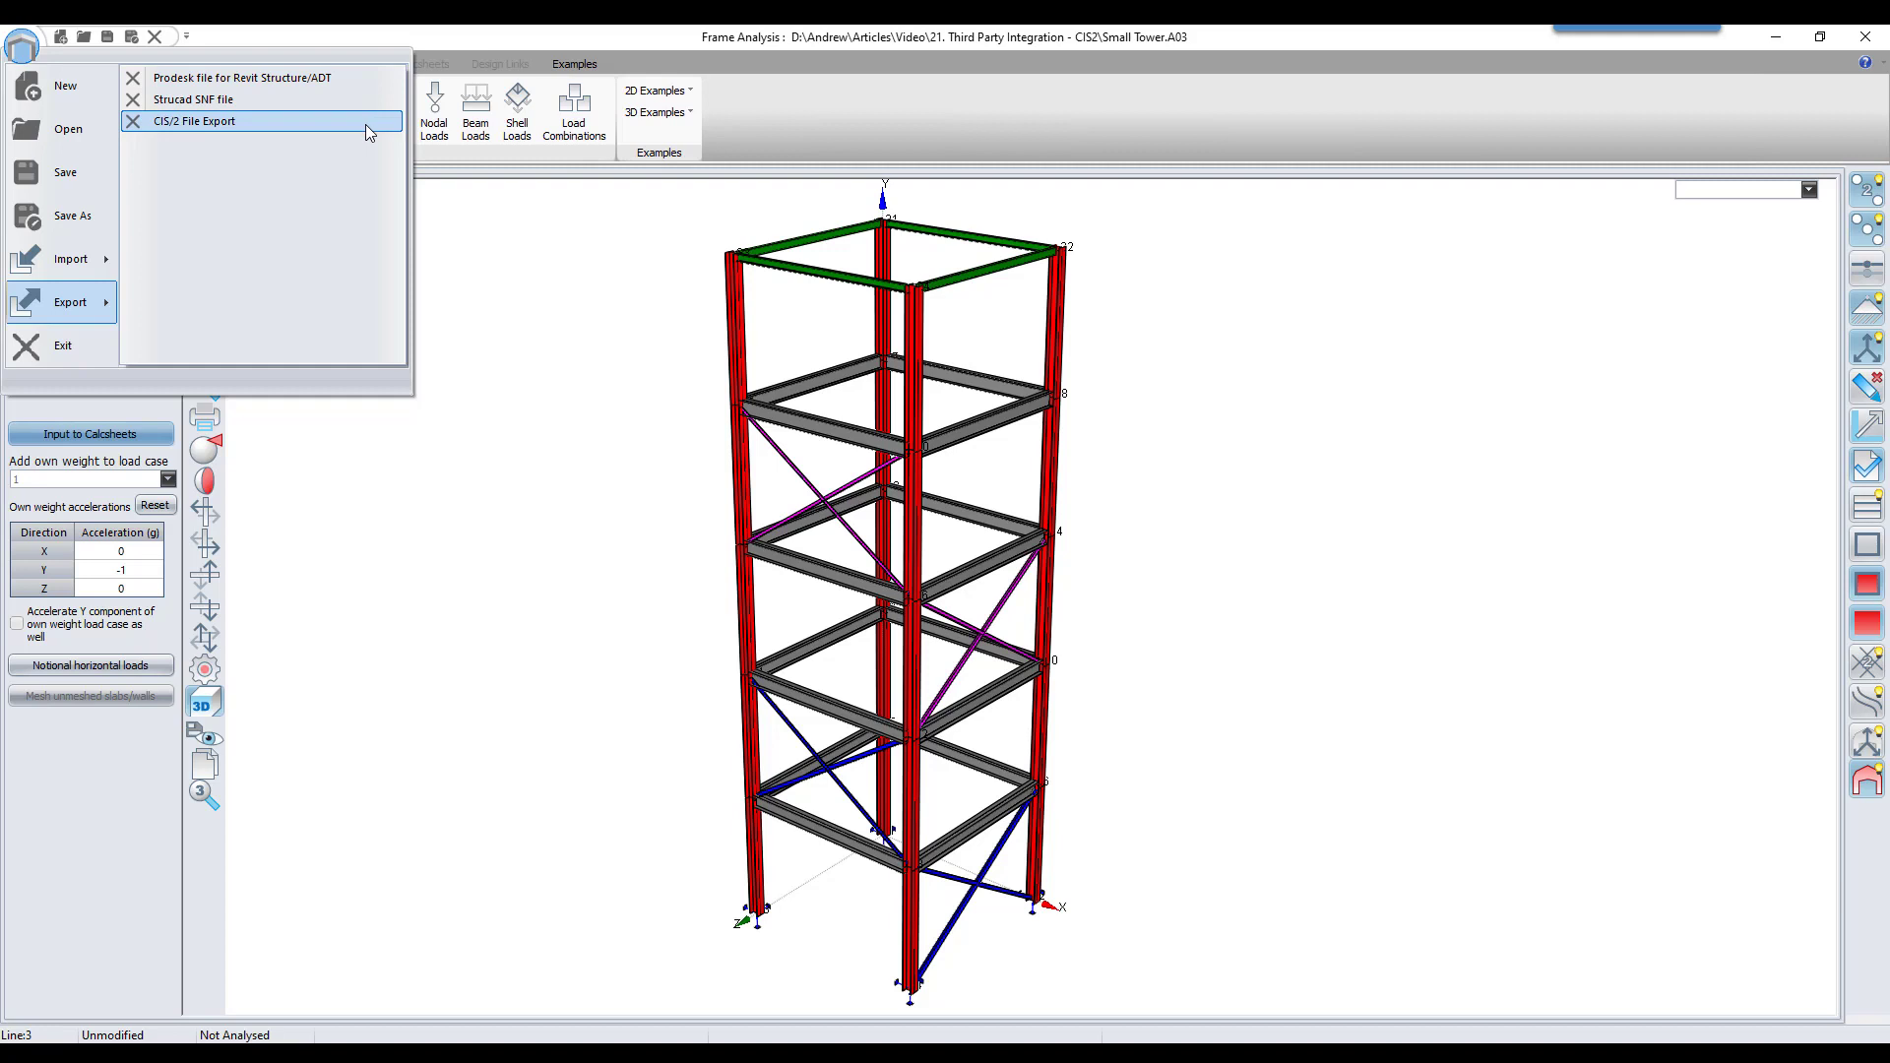
{"action": "left_click", "coordinate": [364, 121]}
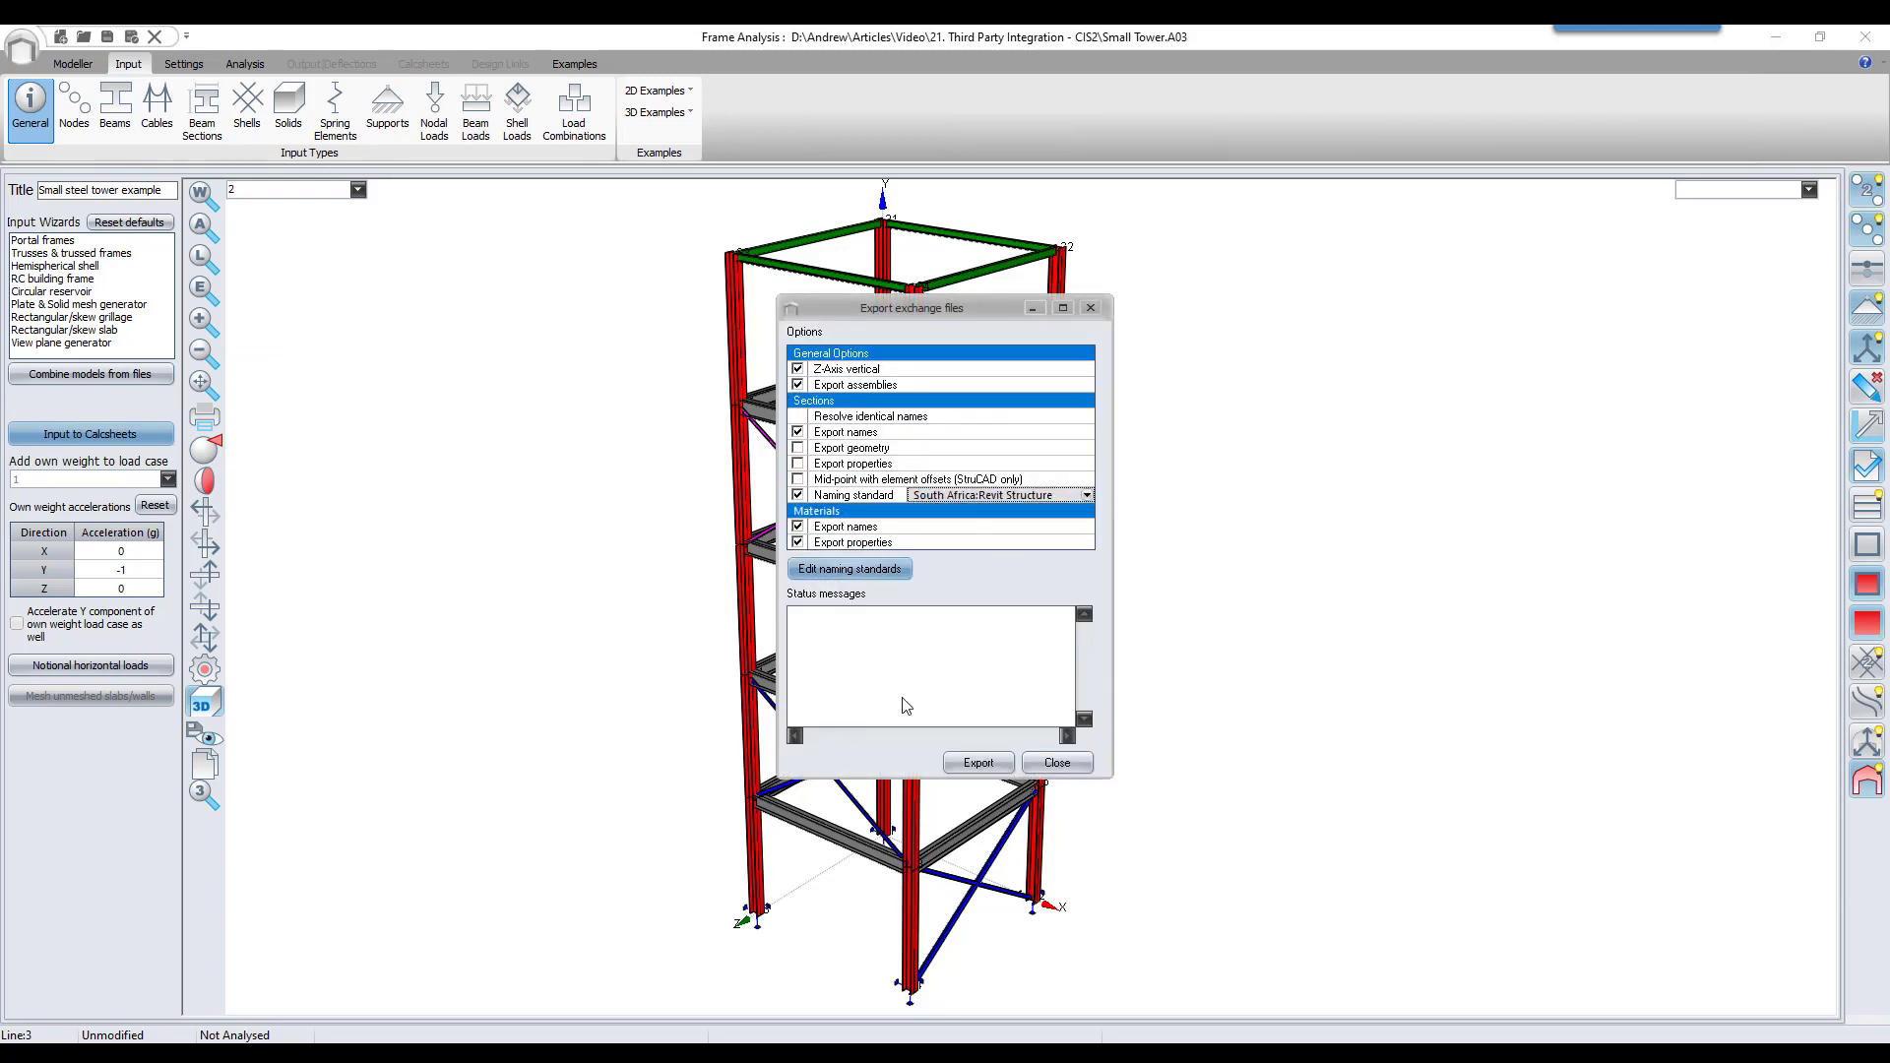
{"action": "left_click", "coordinate": [971, 766]}
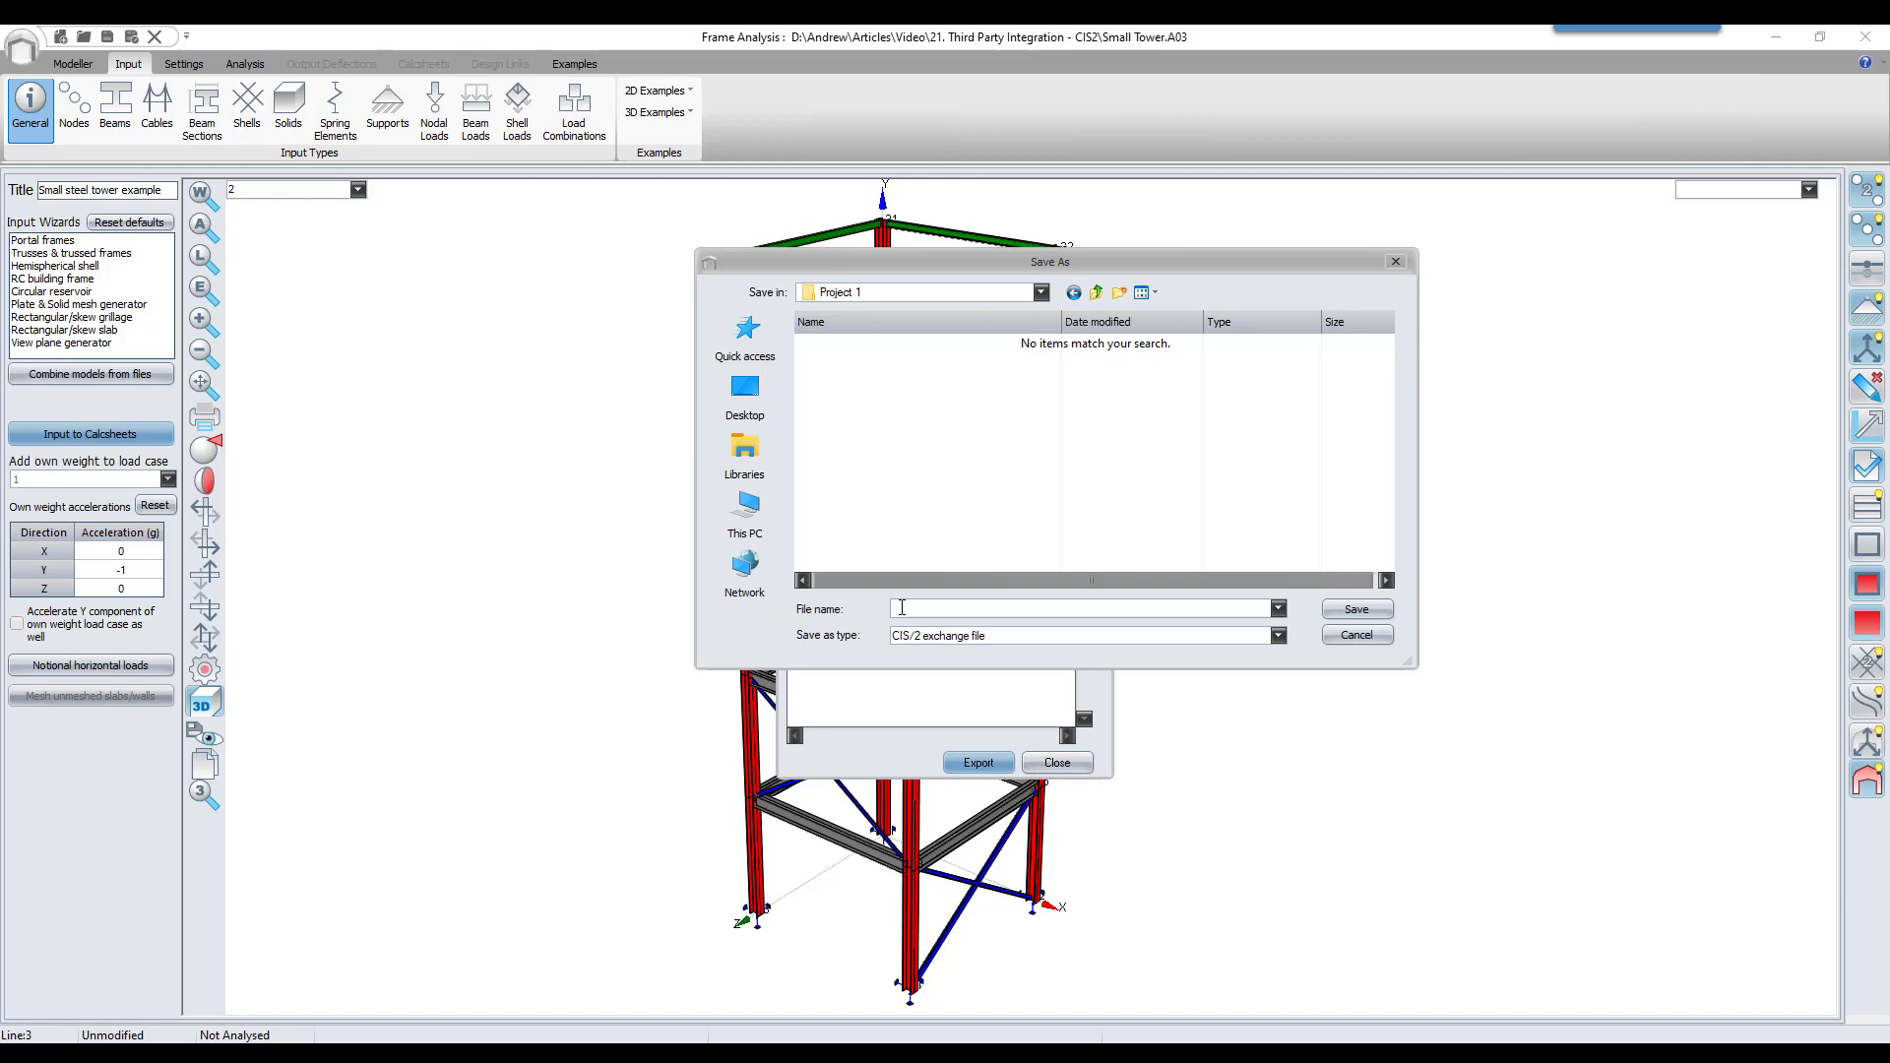
{"action": "type", "text": "Small Tower"}
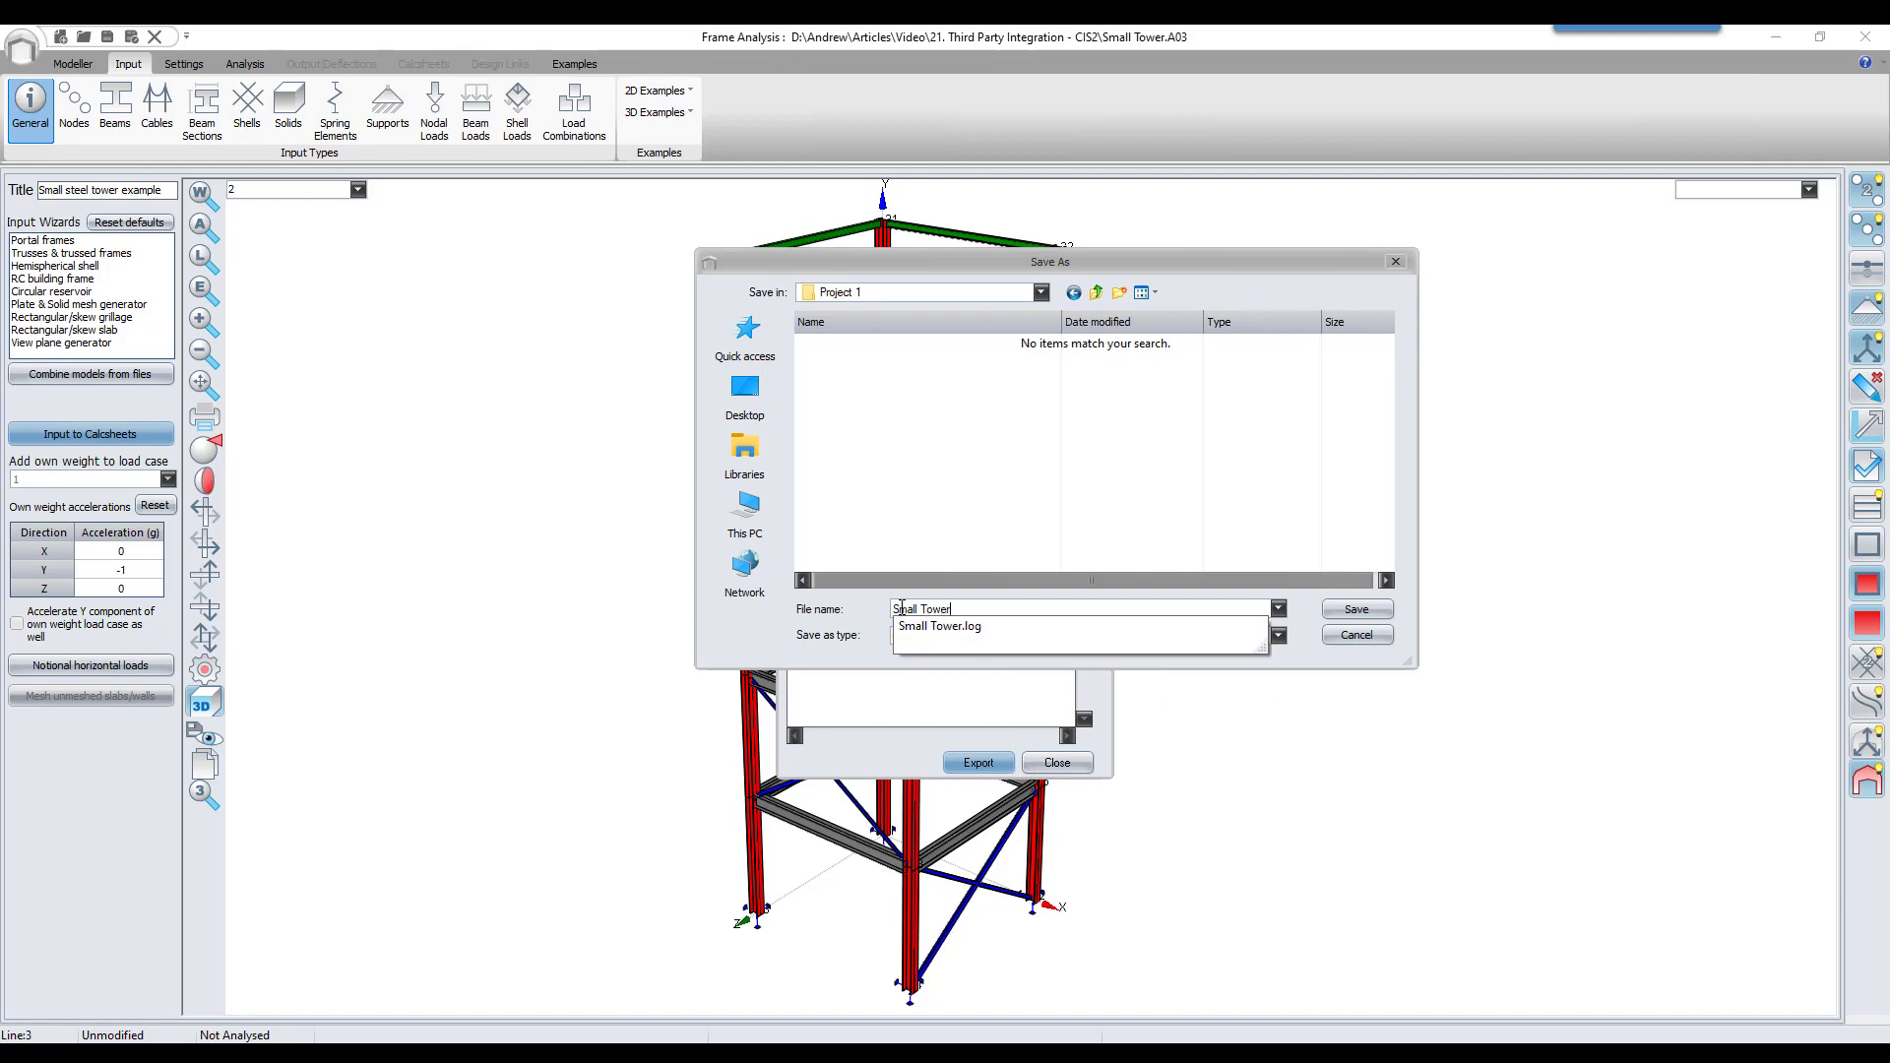
{"action": "key", "text": "Return"}
{"action": "key", "text": "Return"}
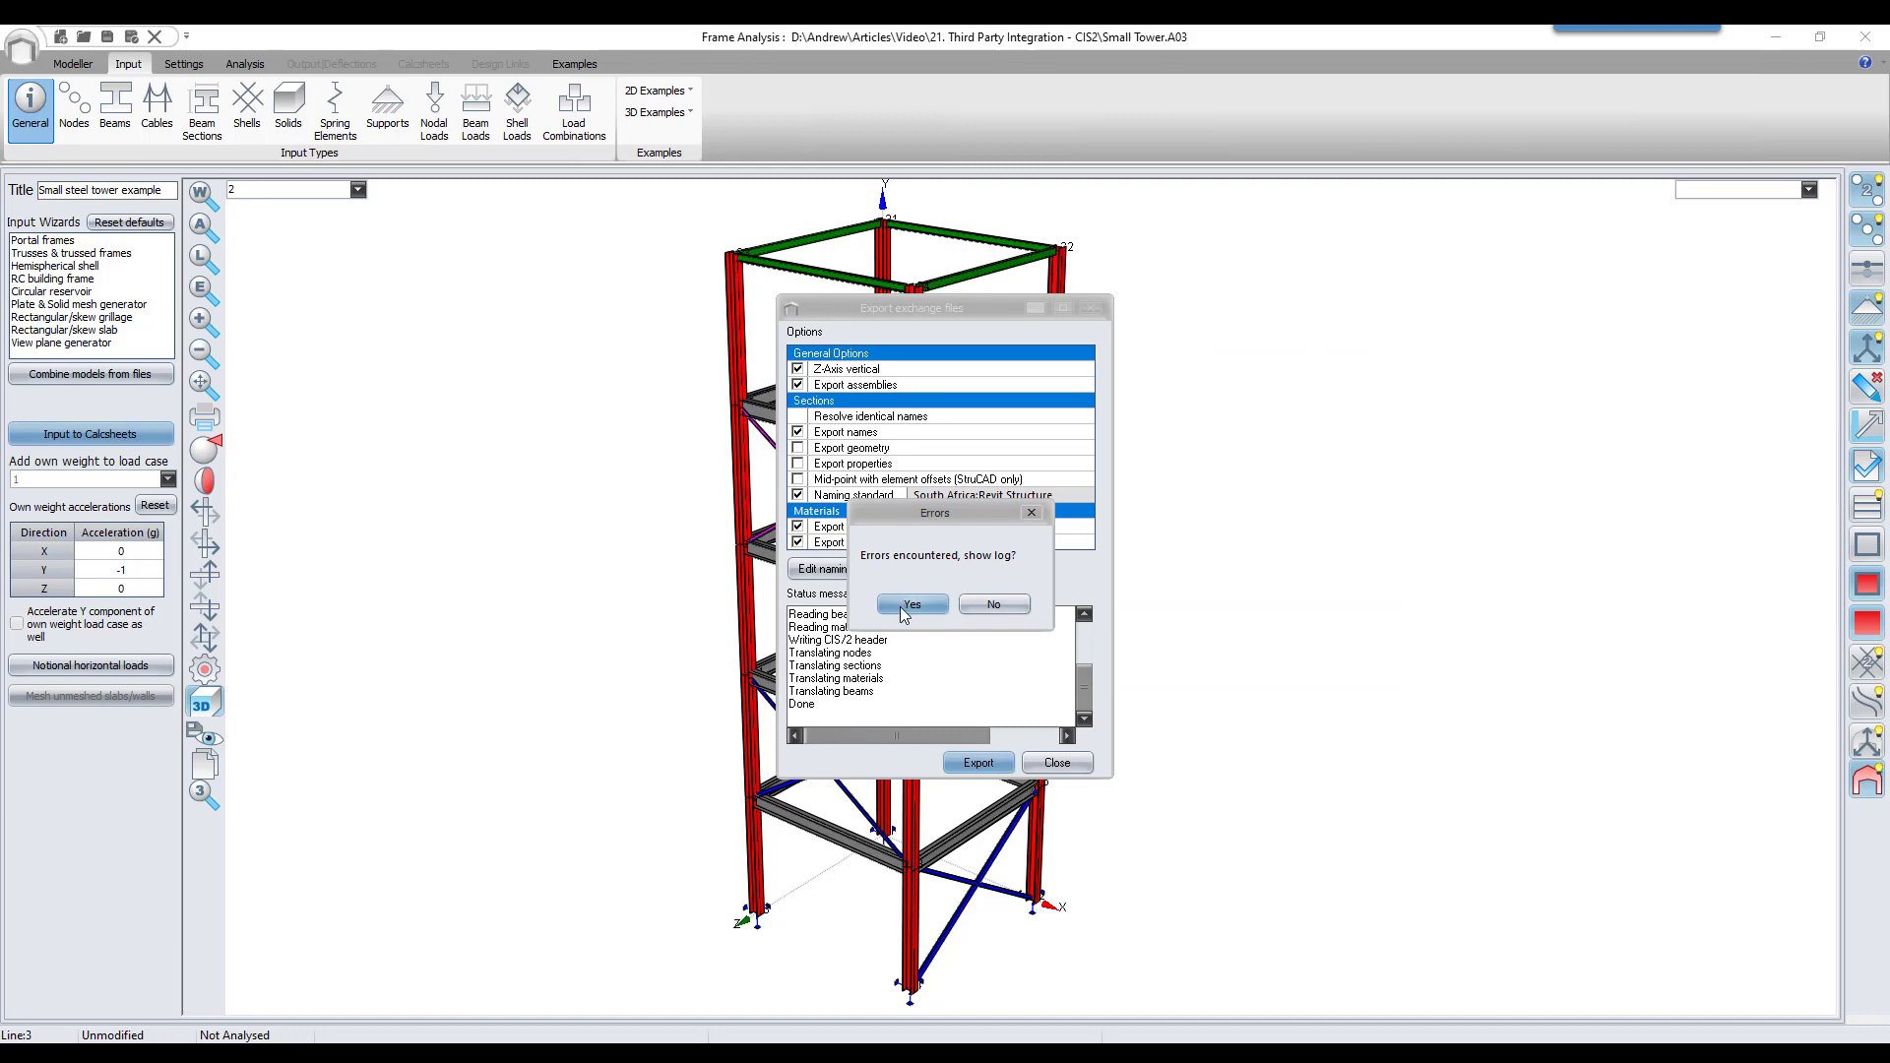
Read the export error log, highlight the sections without map entries, and compare them with the model's beam sections table
{"action": "left_click", "coordinate": [912, 604]}
{"action": "left_click_drag", "start_coordinate": [1164, 365], "coordinate": [588, 294]}
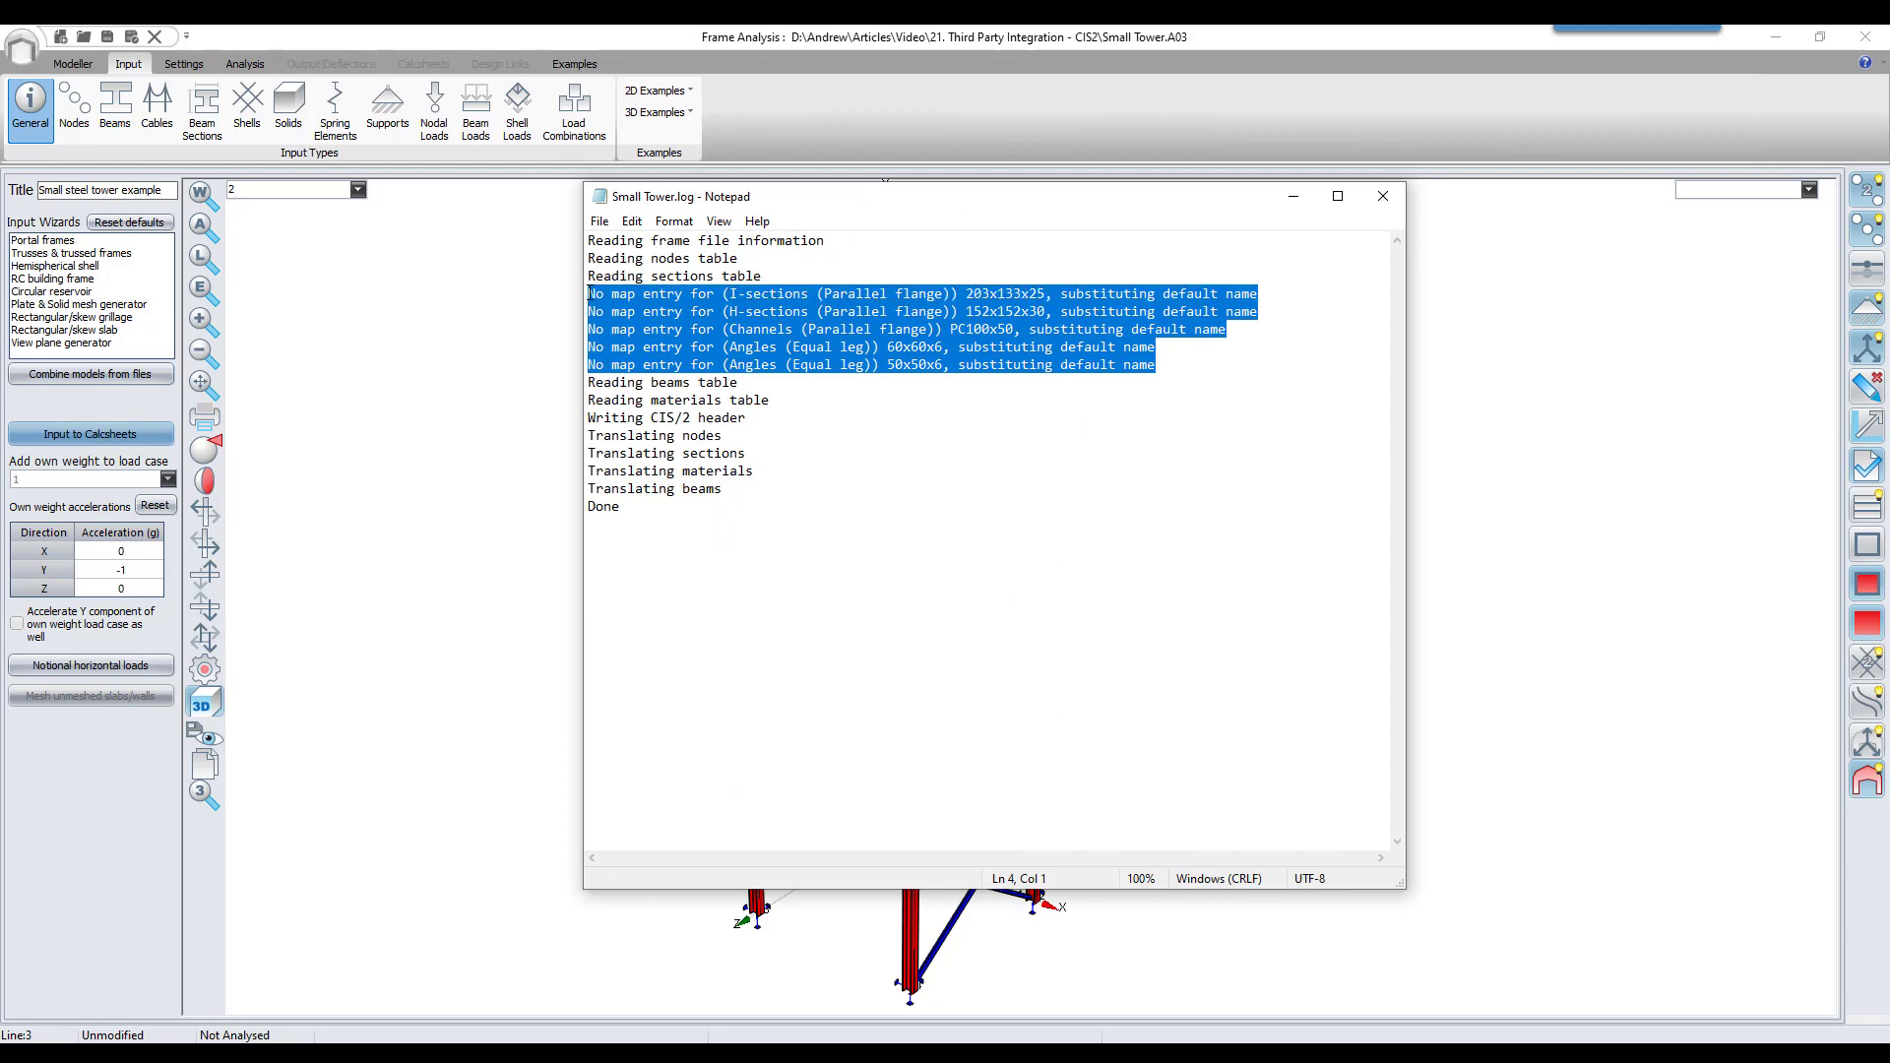
{"action": "left_click", "coordinate": [204, 122]}
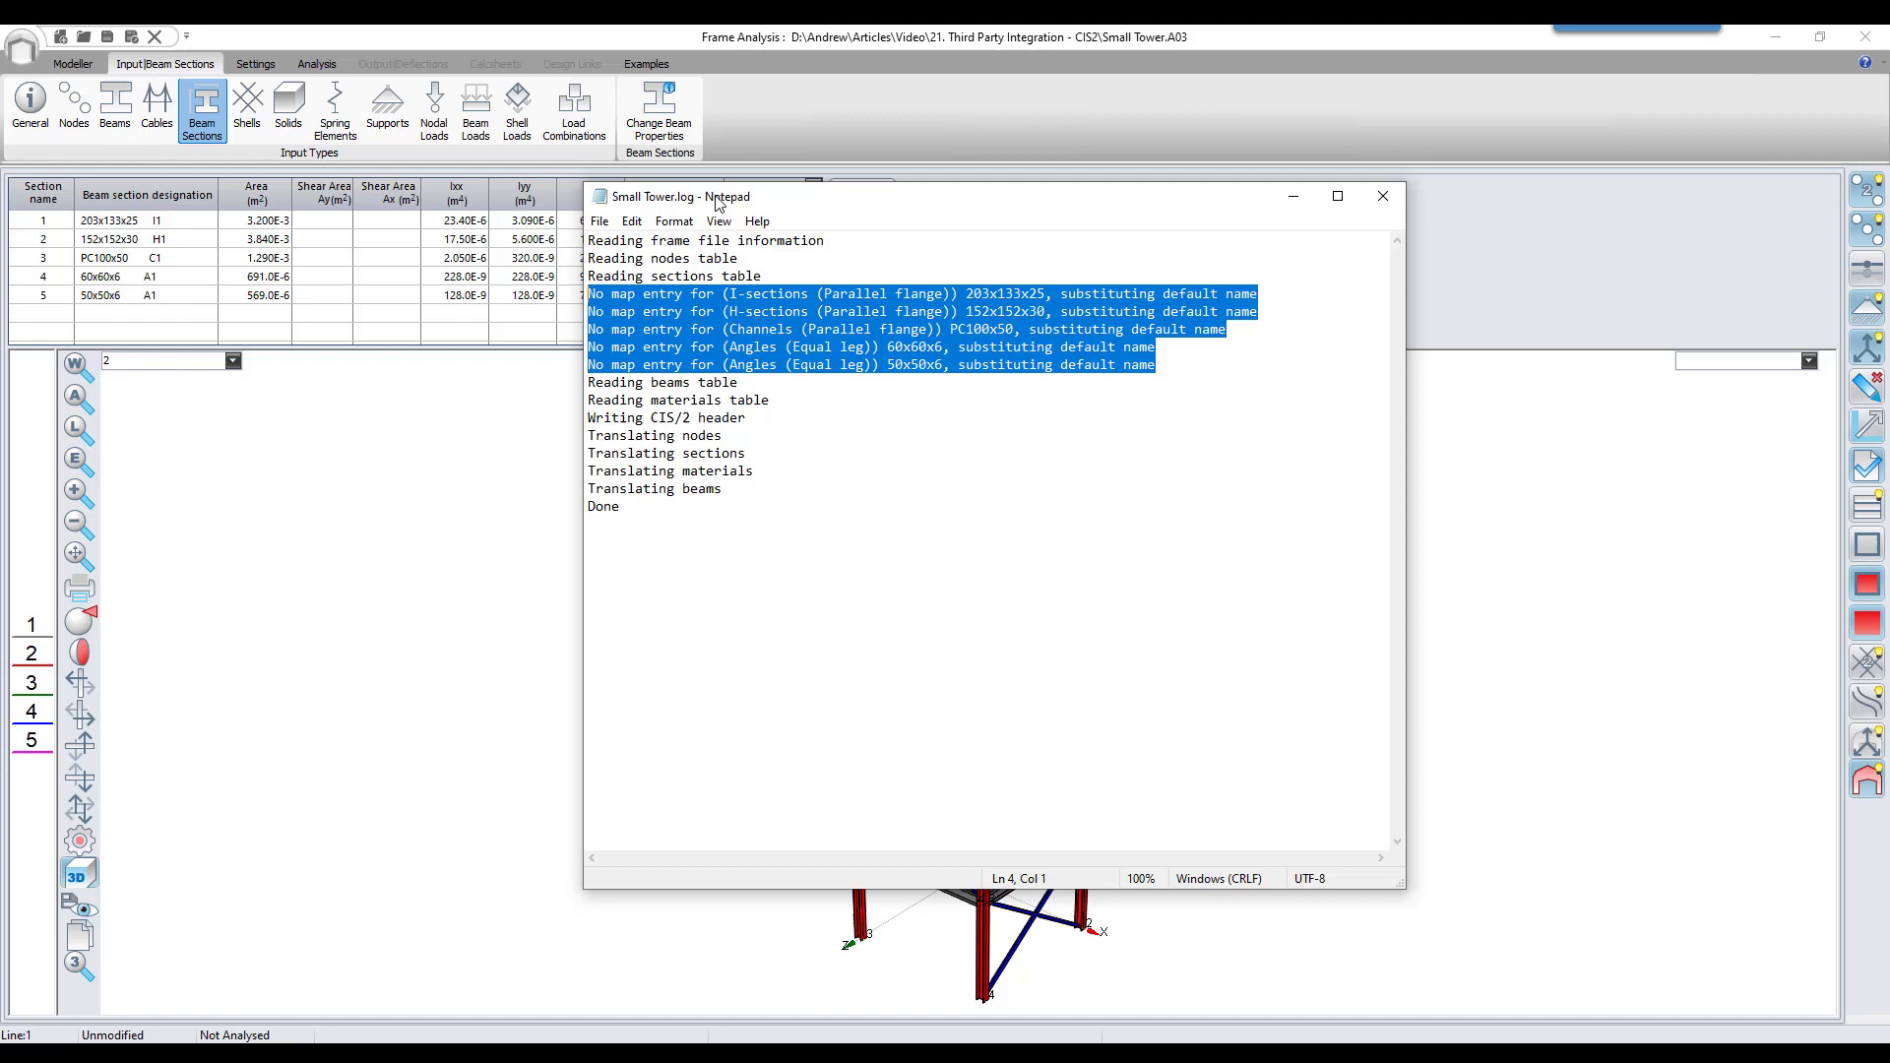
{"action": "left_click_drag", "start_coordinate": [719, 203], "coordinate": [743, 184]}
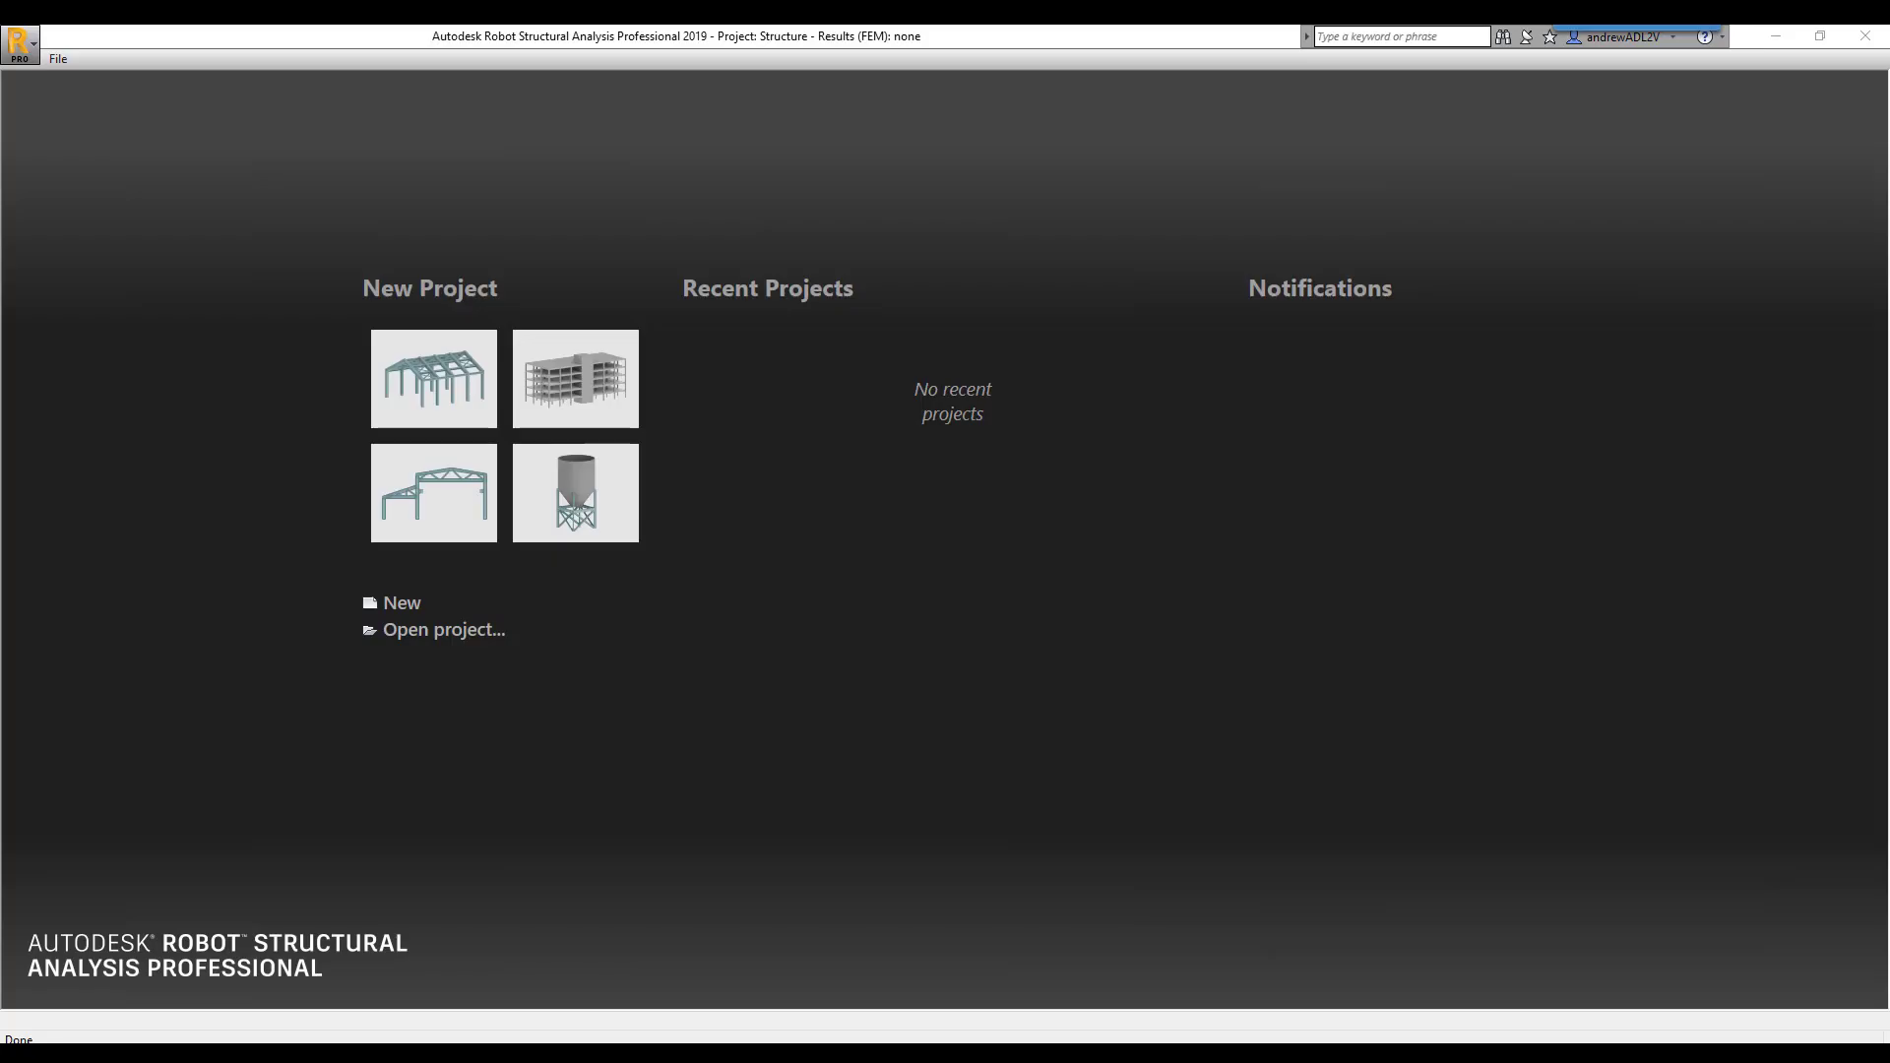
Switch to Autodesk Robot, open the exported Small Tower file, skip the unrecognized name changes, and insert the structure with scale coefficient 1
{"action": "left_click", "coordinate": [399, 640]}
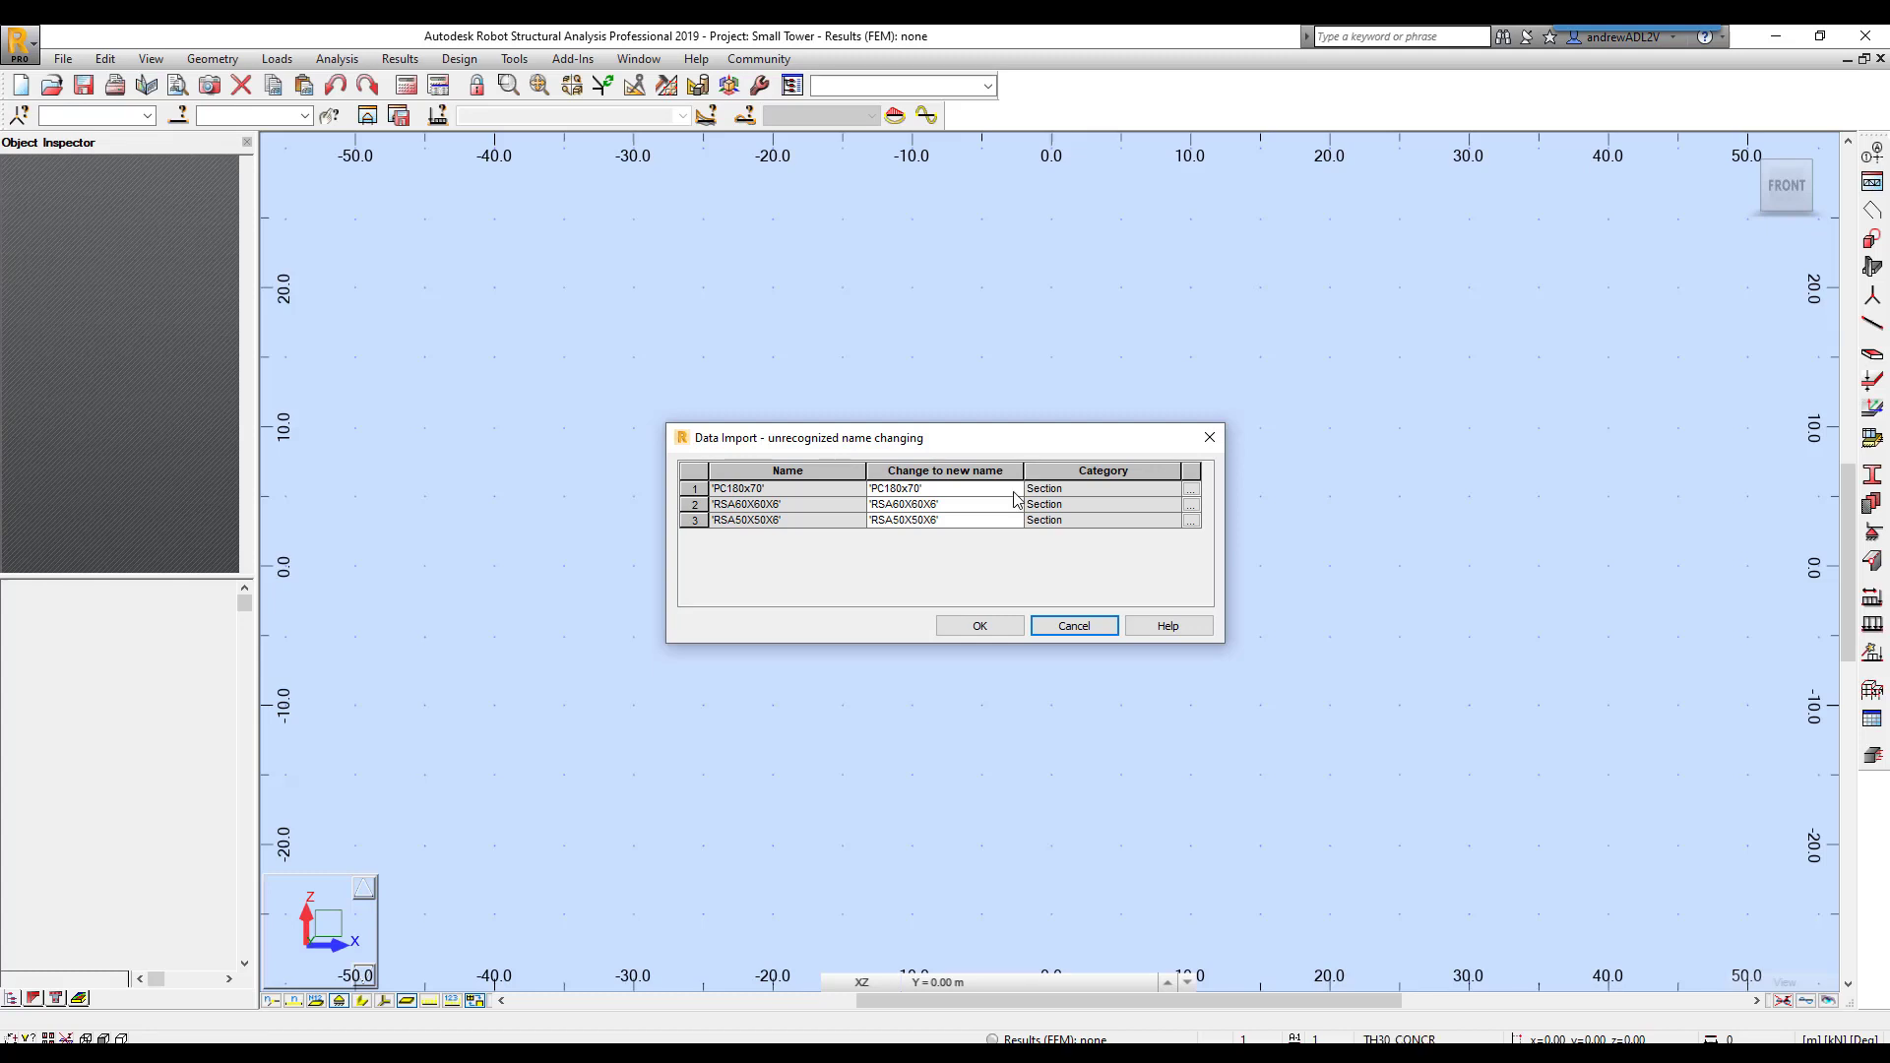
{"action": "left_click", "coordinate": [1051, 628]}
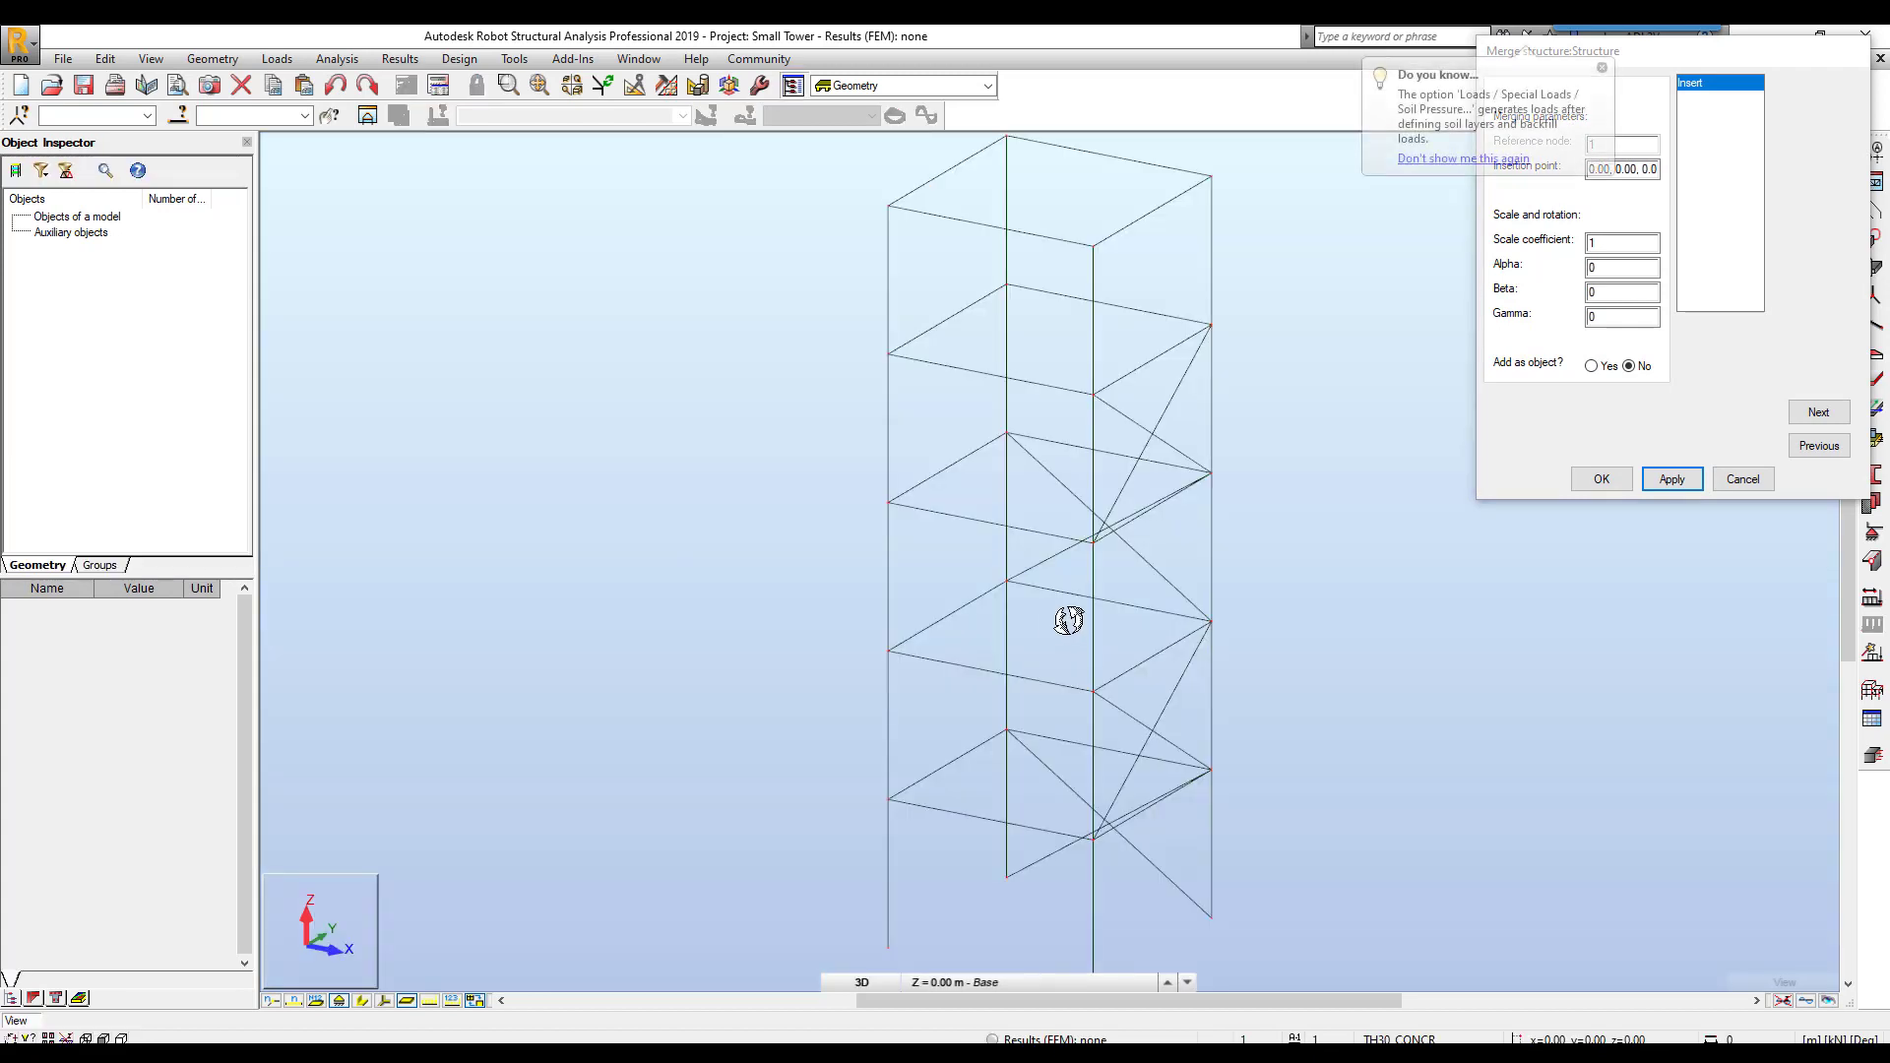
{"action": "left_click", "coordinate": [1590, 486]}
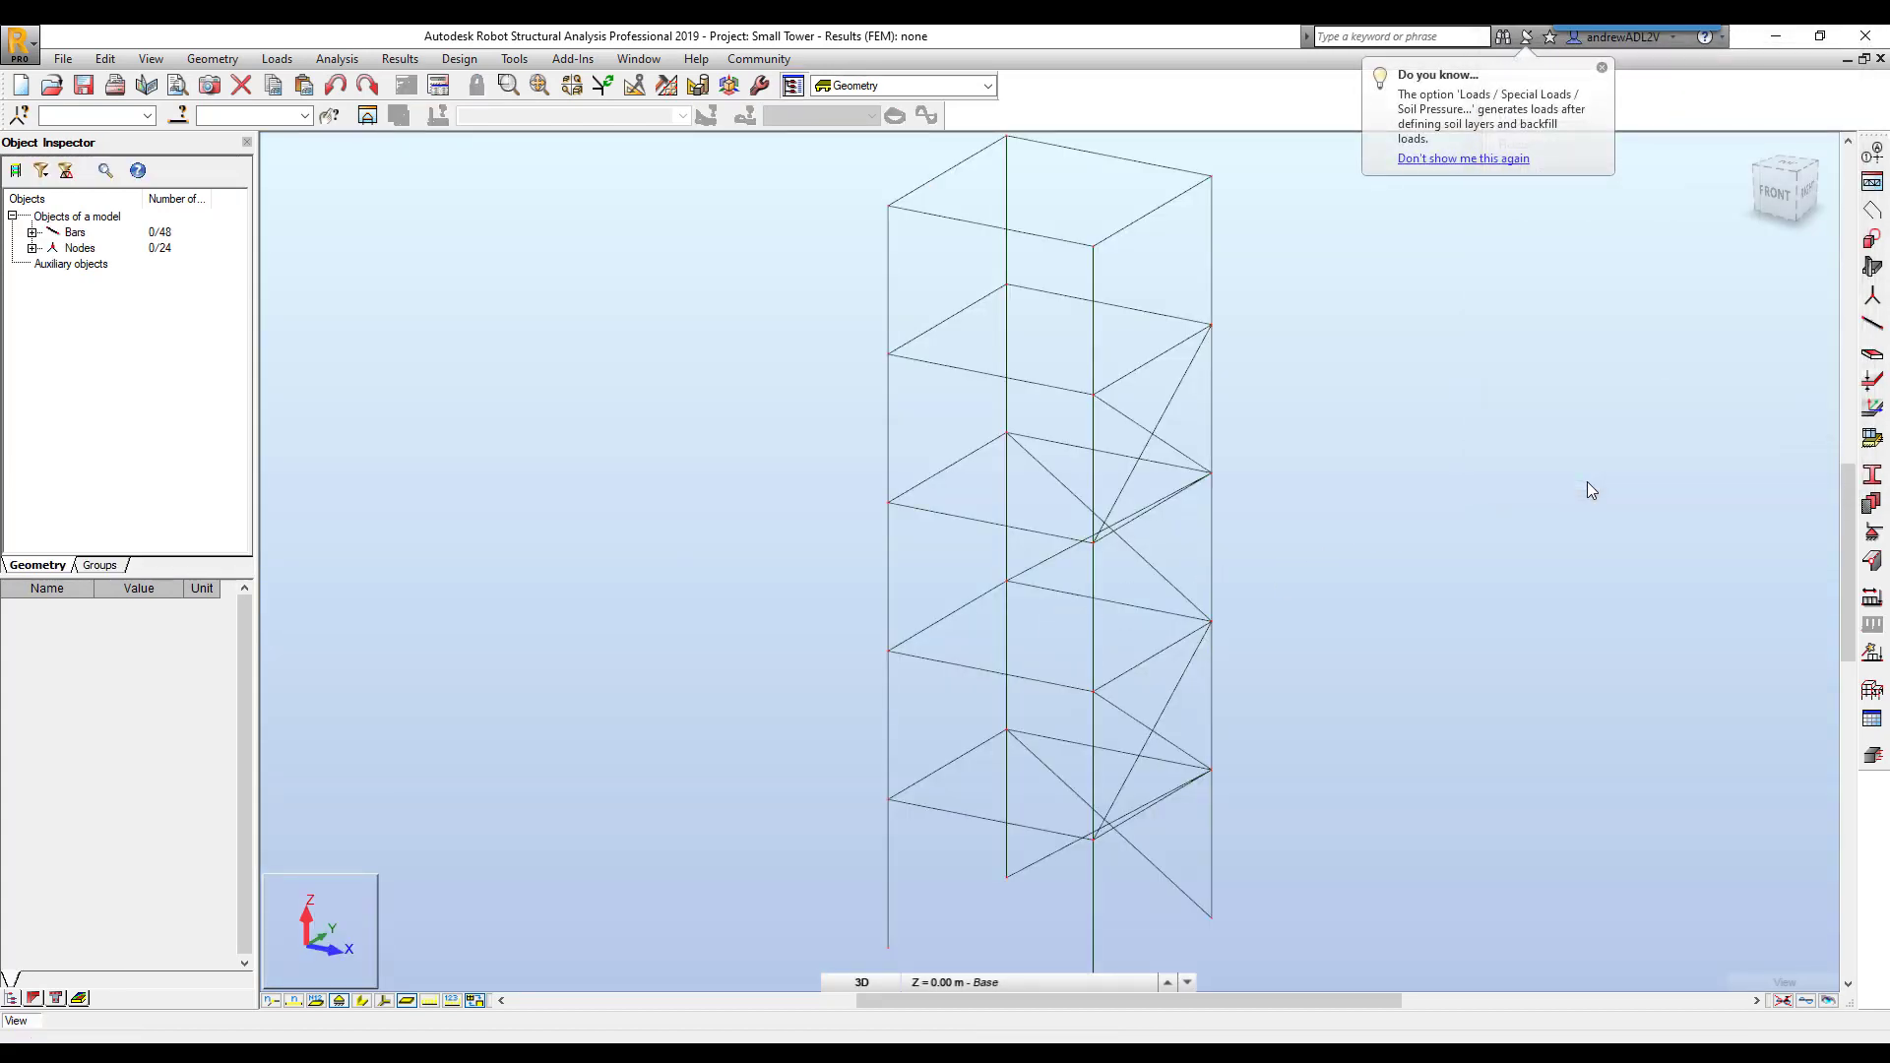
{"action": "left_click", "coordinate": [362, 1000]}
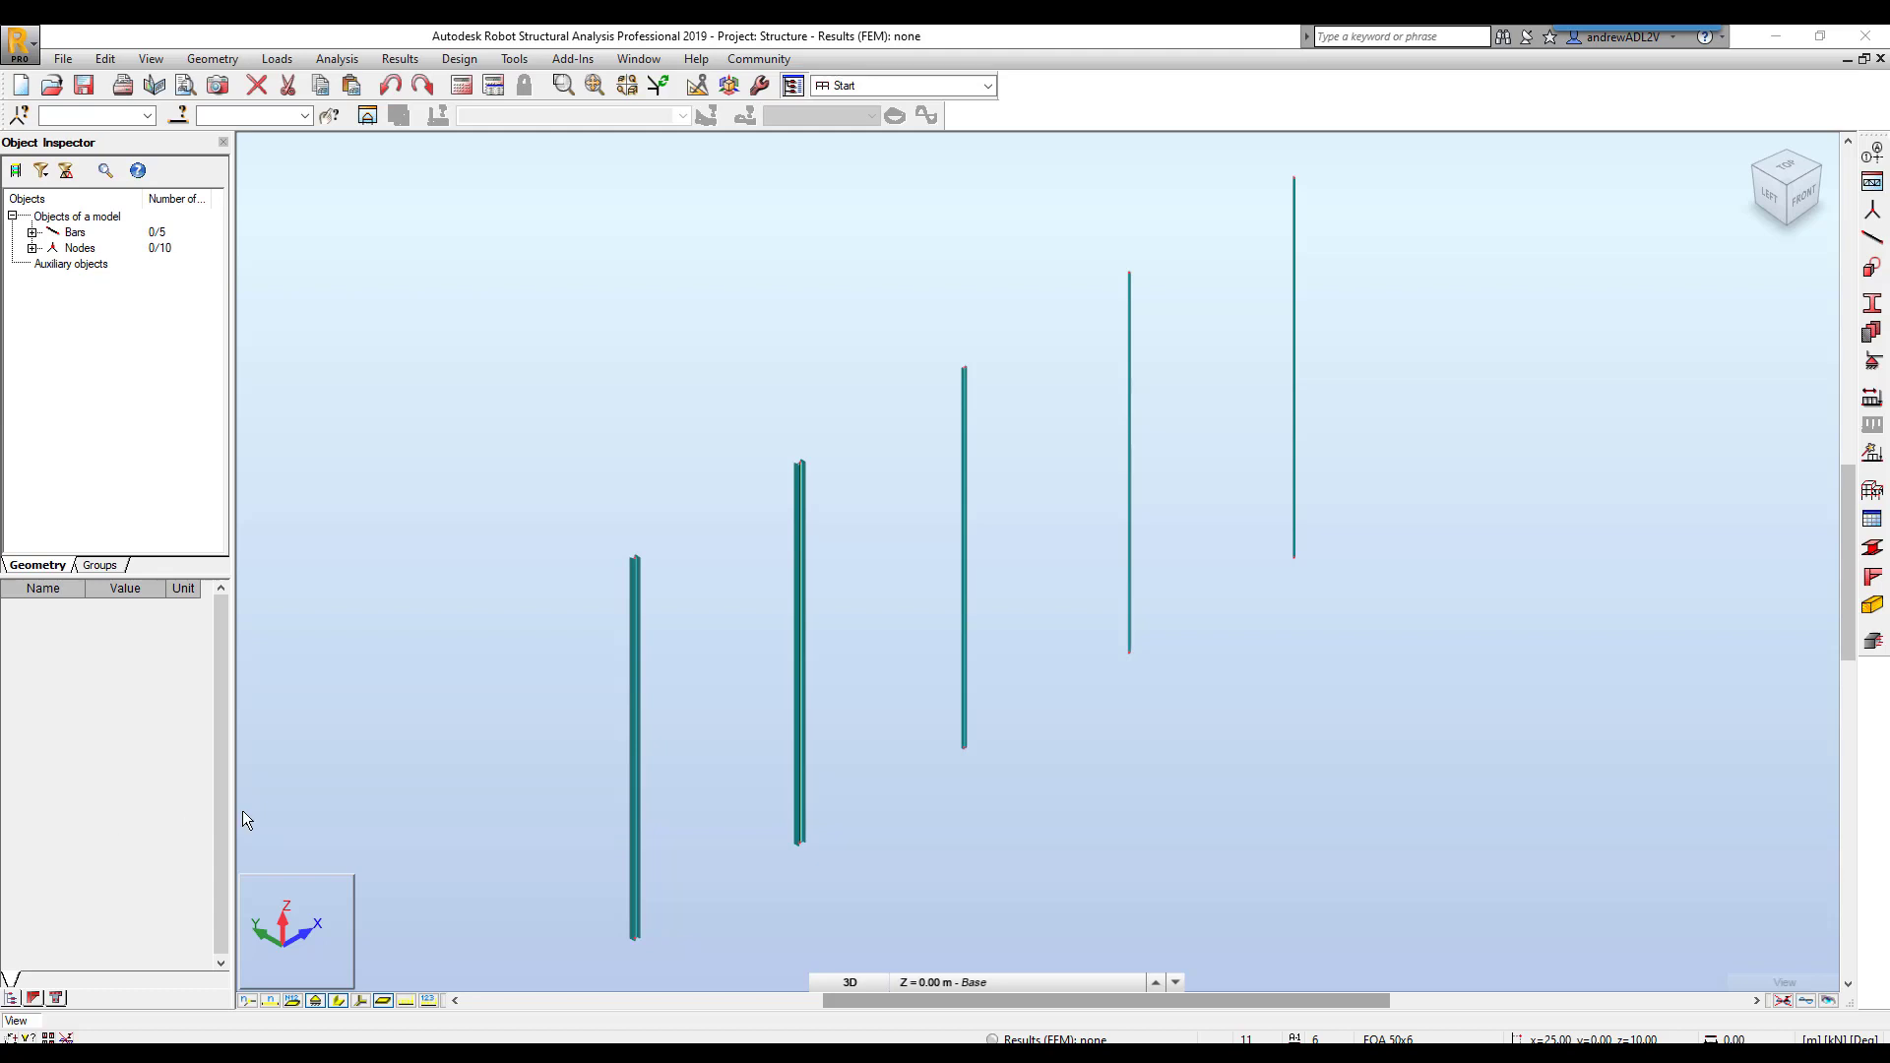
Inspect the section names Robot assigns to the sample bars, one bar at a time
{"action": "left_click", "coordinate": [635, 591]}
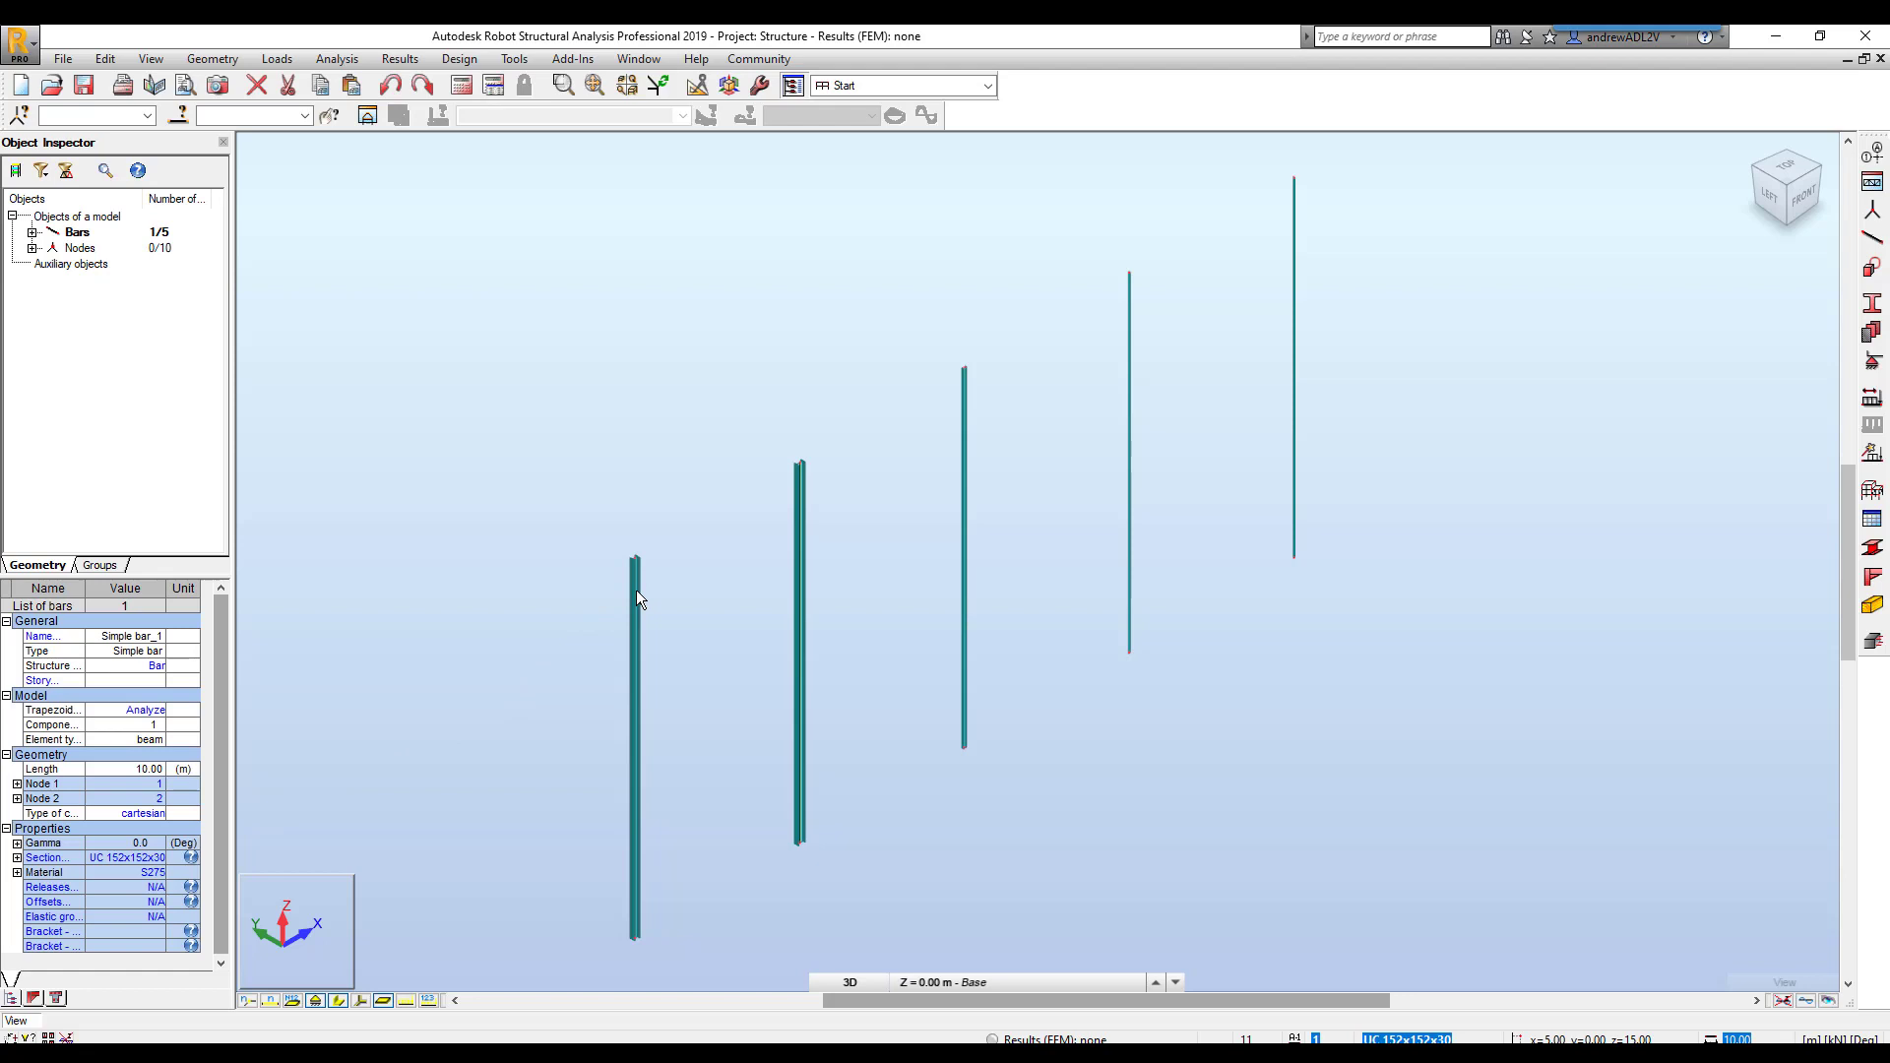
{"action": "left_click", "coordinate": [801, 630]}
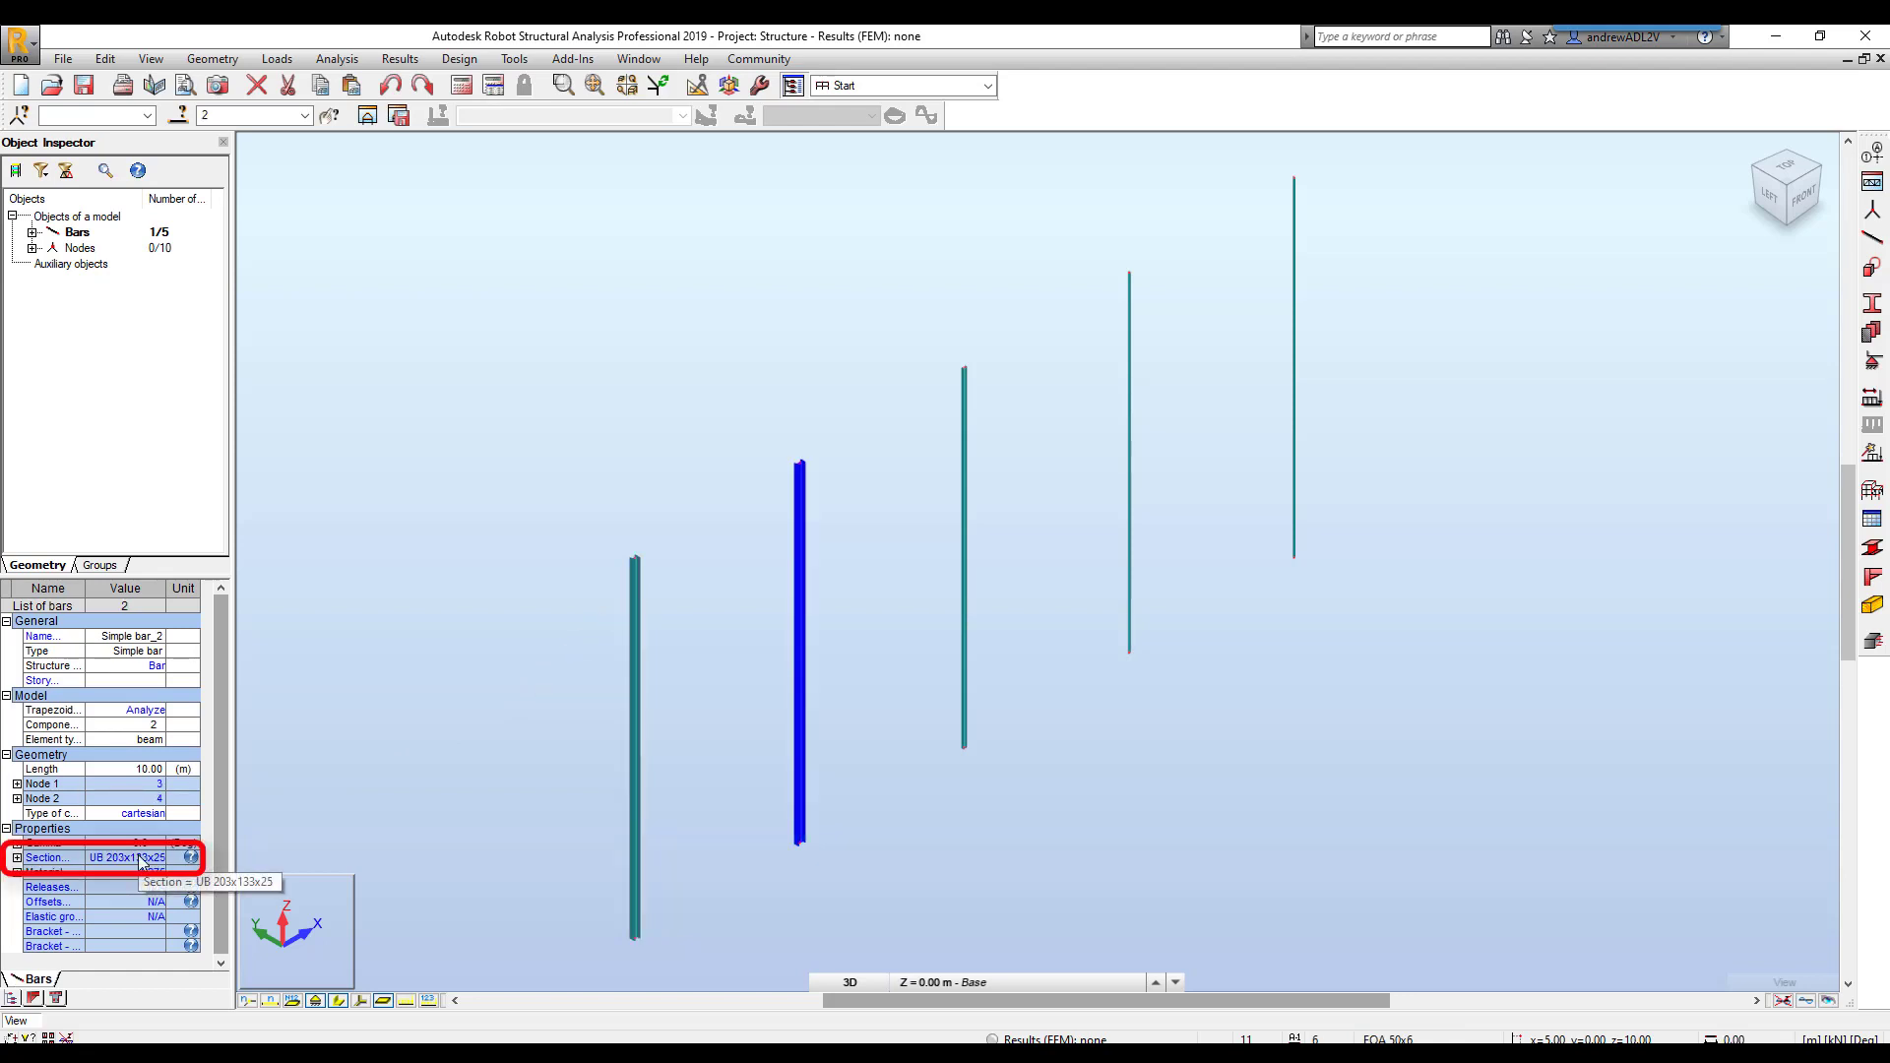
{"action": "left_click", "coordinate": [965, 471]}
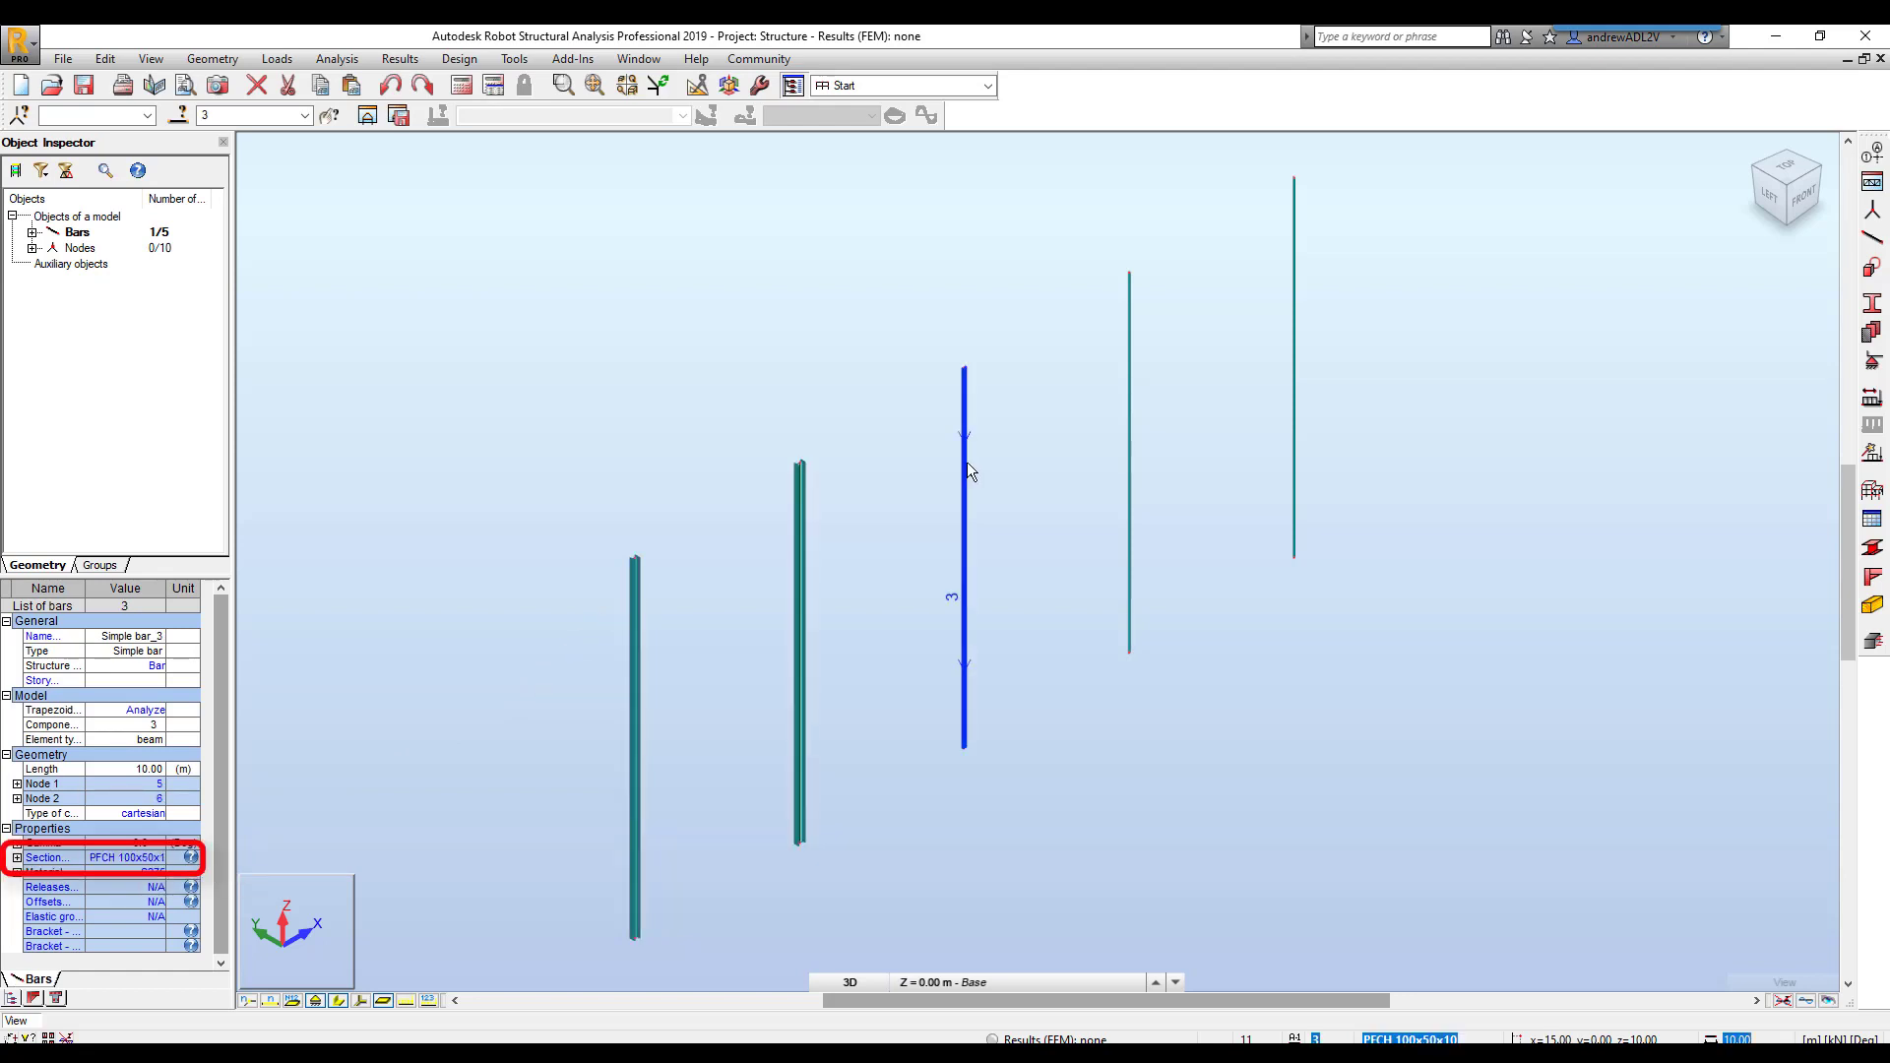
{"action": "left_click", "coordinate": [1131, 391]}
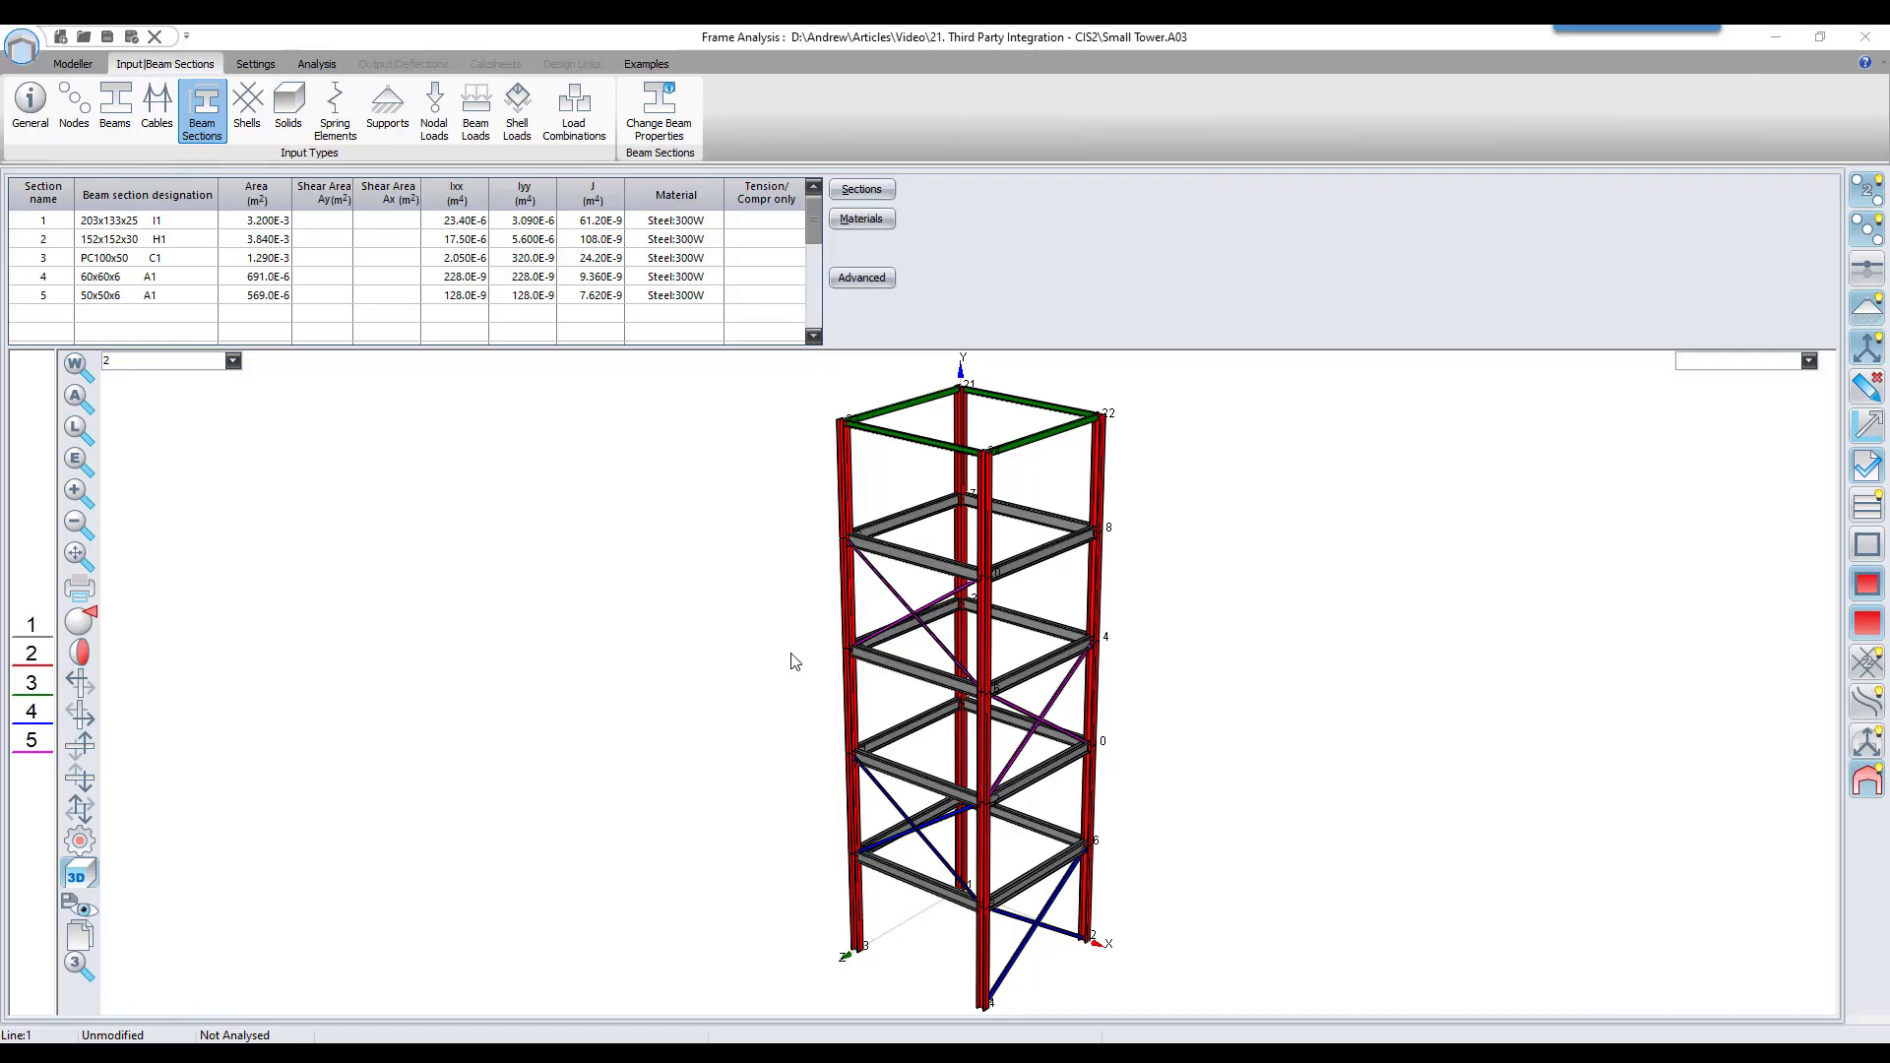
In PROKON Frame Analysis, start another CIS/2 file export and open the naming standards for editing
{"action": "left_click", "coordinate": [21, 49]}
{"action": "mouse_move", "coordinate": [51, 304]}
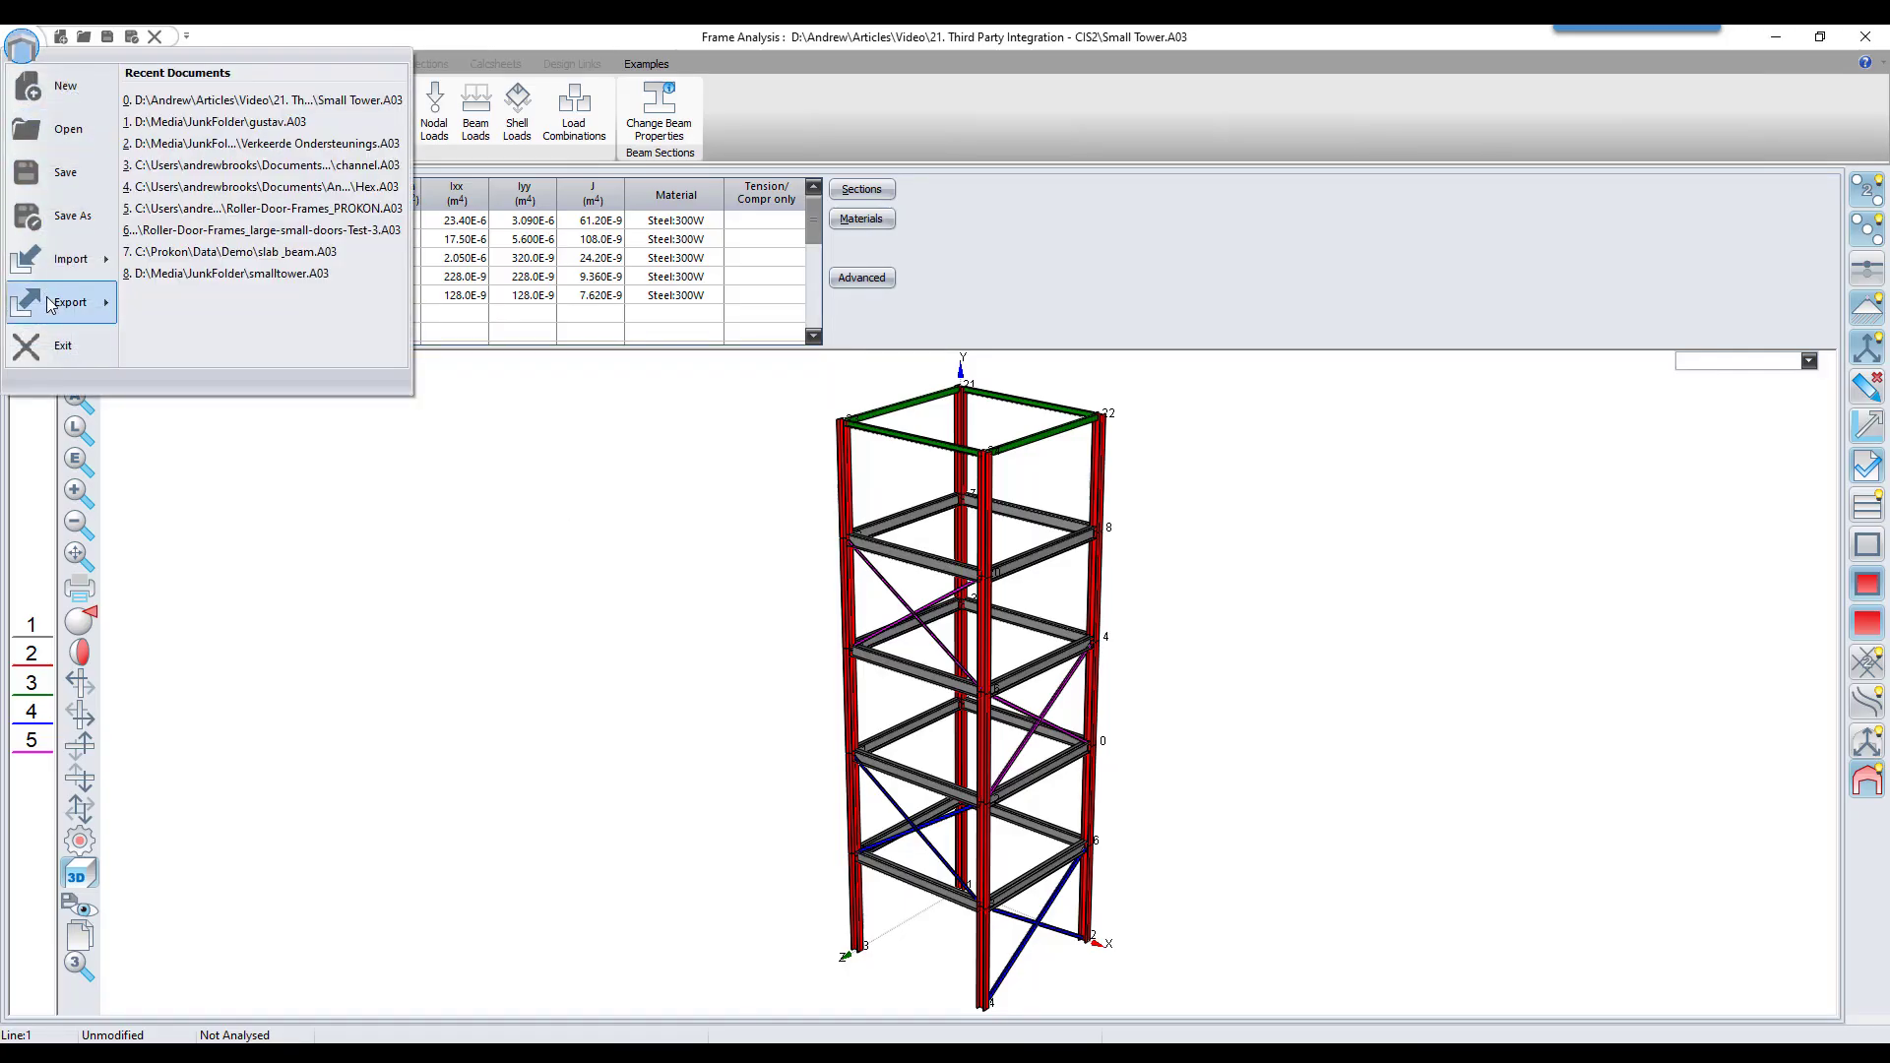
{"action": "left_click", "coordinate": [325, 124]}
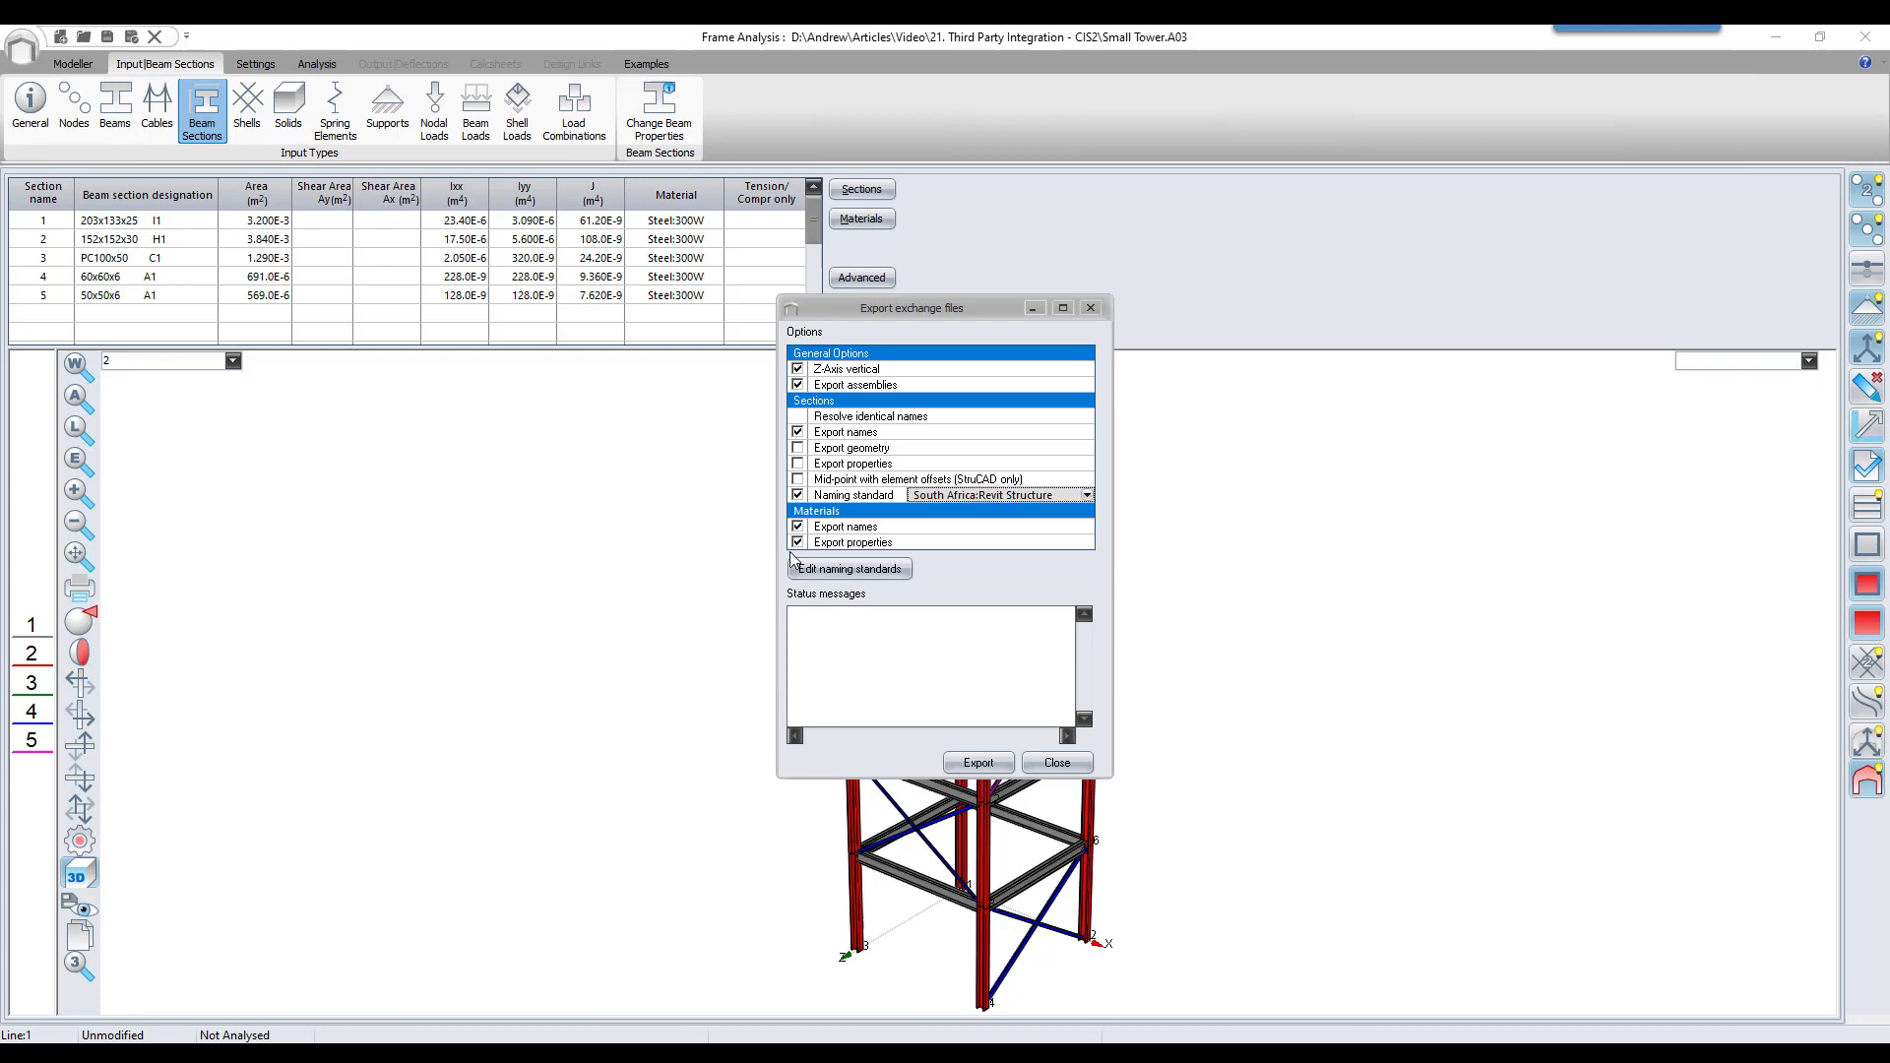
{"action": "left_click", "coordinate": [849, 570]}
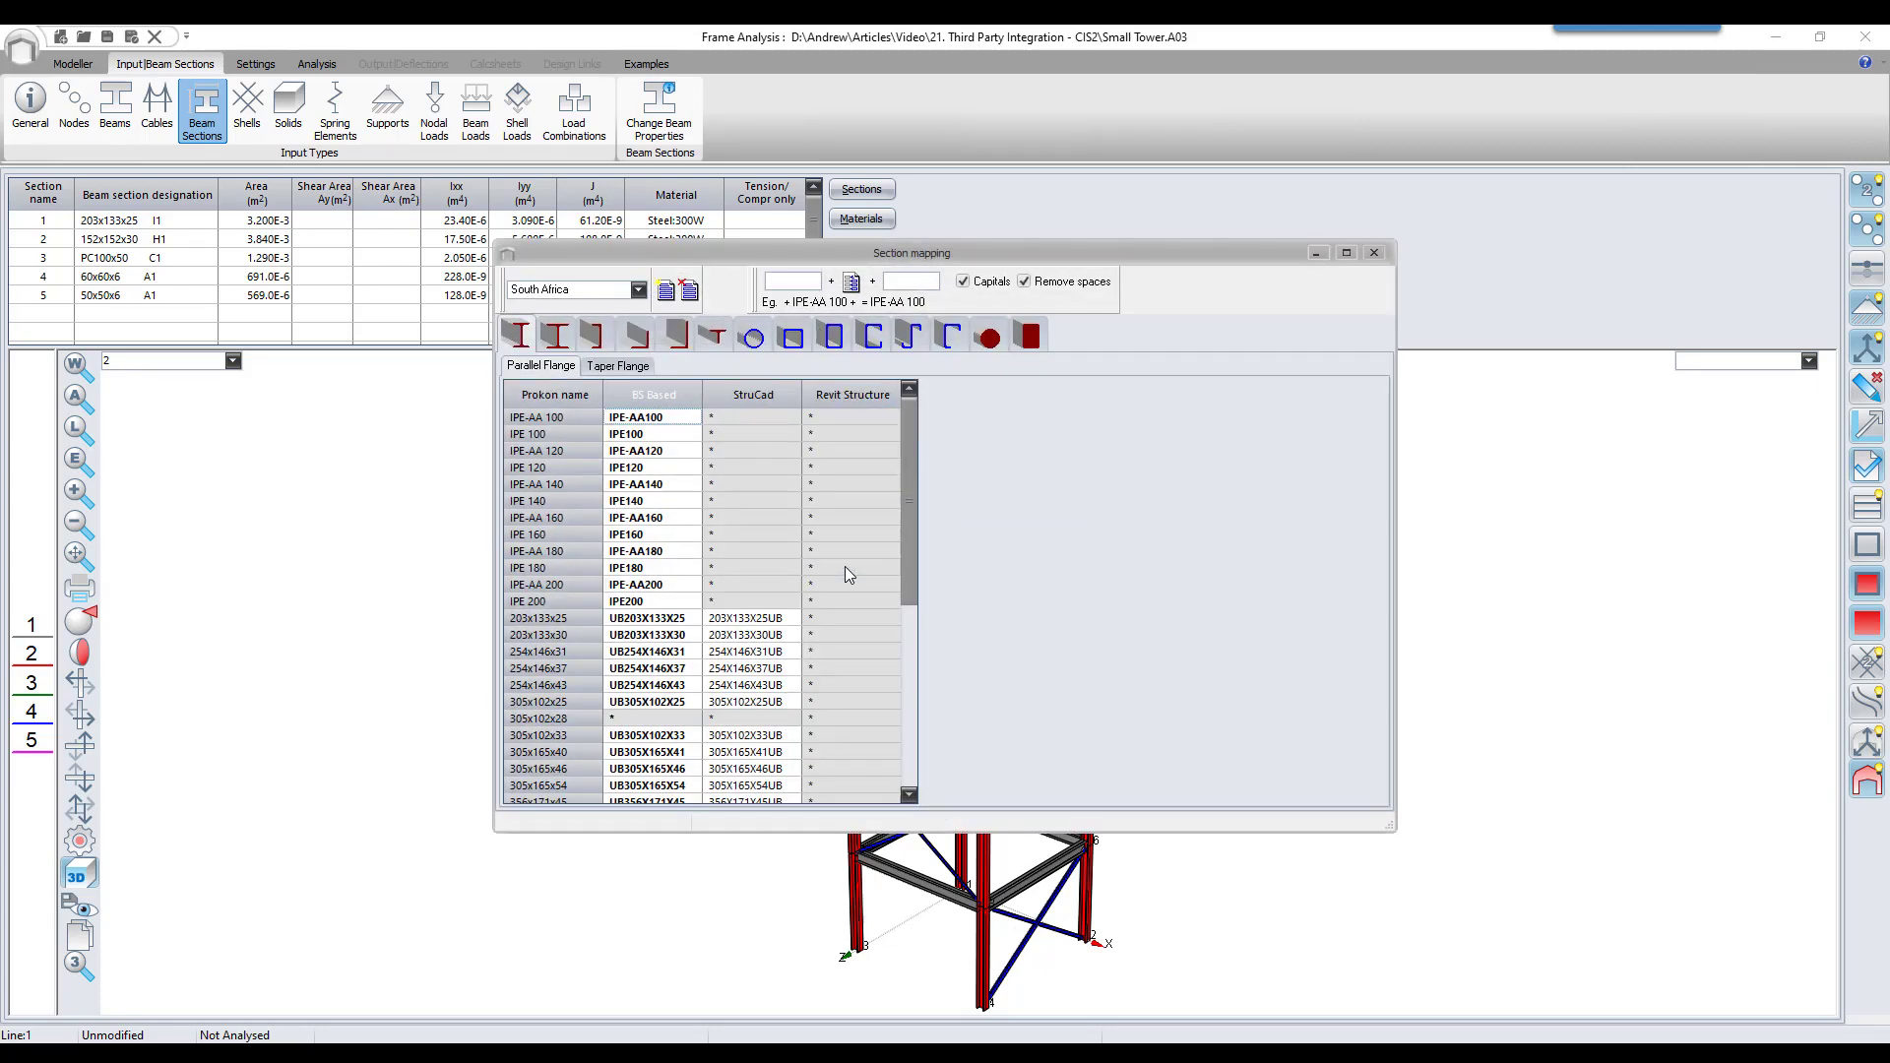
Rename the Revit Structure column of the South Africa section mapping table to Robot
{"action": "left_click", "coordinate": [840, 391]}
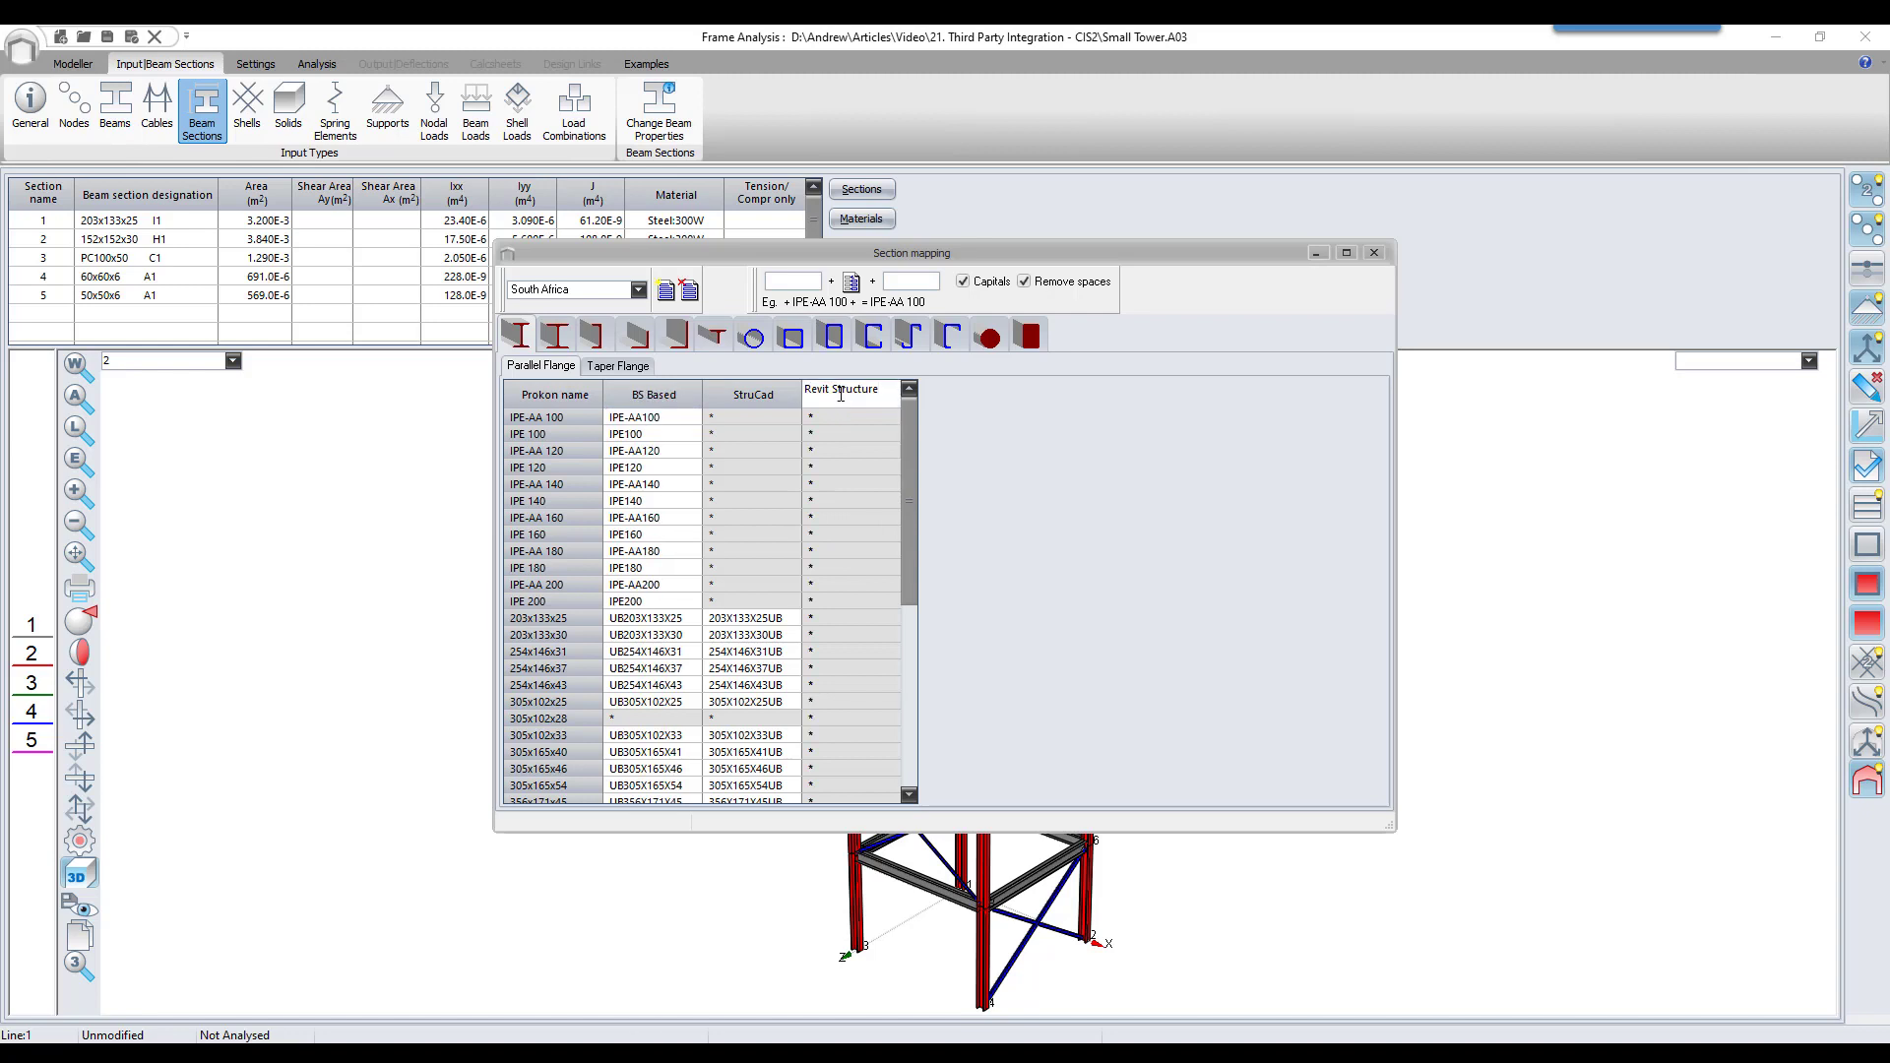
{"action": "left_click", "coordinate": [842, 395]}
{"action": "key", "text": "BackSpace"}
{"action": "key", "text": "BackSpace"}
{"action": "key", "text": "BackSpace"}
{"action": "key", "text": "BackSpace"}
{"action": "key", "text": "BackSpace"}
{"action": "key", "text": "BackSpace"}
{"action": "key", "text": "BackSpace"}
{"action": "key", "text": "BackSpace"}
{"action": "key", "text": "BackSpace"}
{"action": "key", "text": "BackSpace"}
{"action": "key", "text": "BackSpace"}
{"action": "key", "text": "BackSpace"}
{"action": "key", "text": "BackSpace"}
{"action": "type", "text": "obot"}
Map the parallel flange I-section 203x133x25 to the Robot name UB 203x133x25
{"action": "left_click", "coordinate": [827, 618]}
{"action": "type", "text": "UB 203x133x25"}
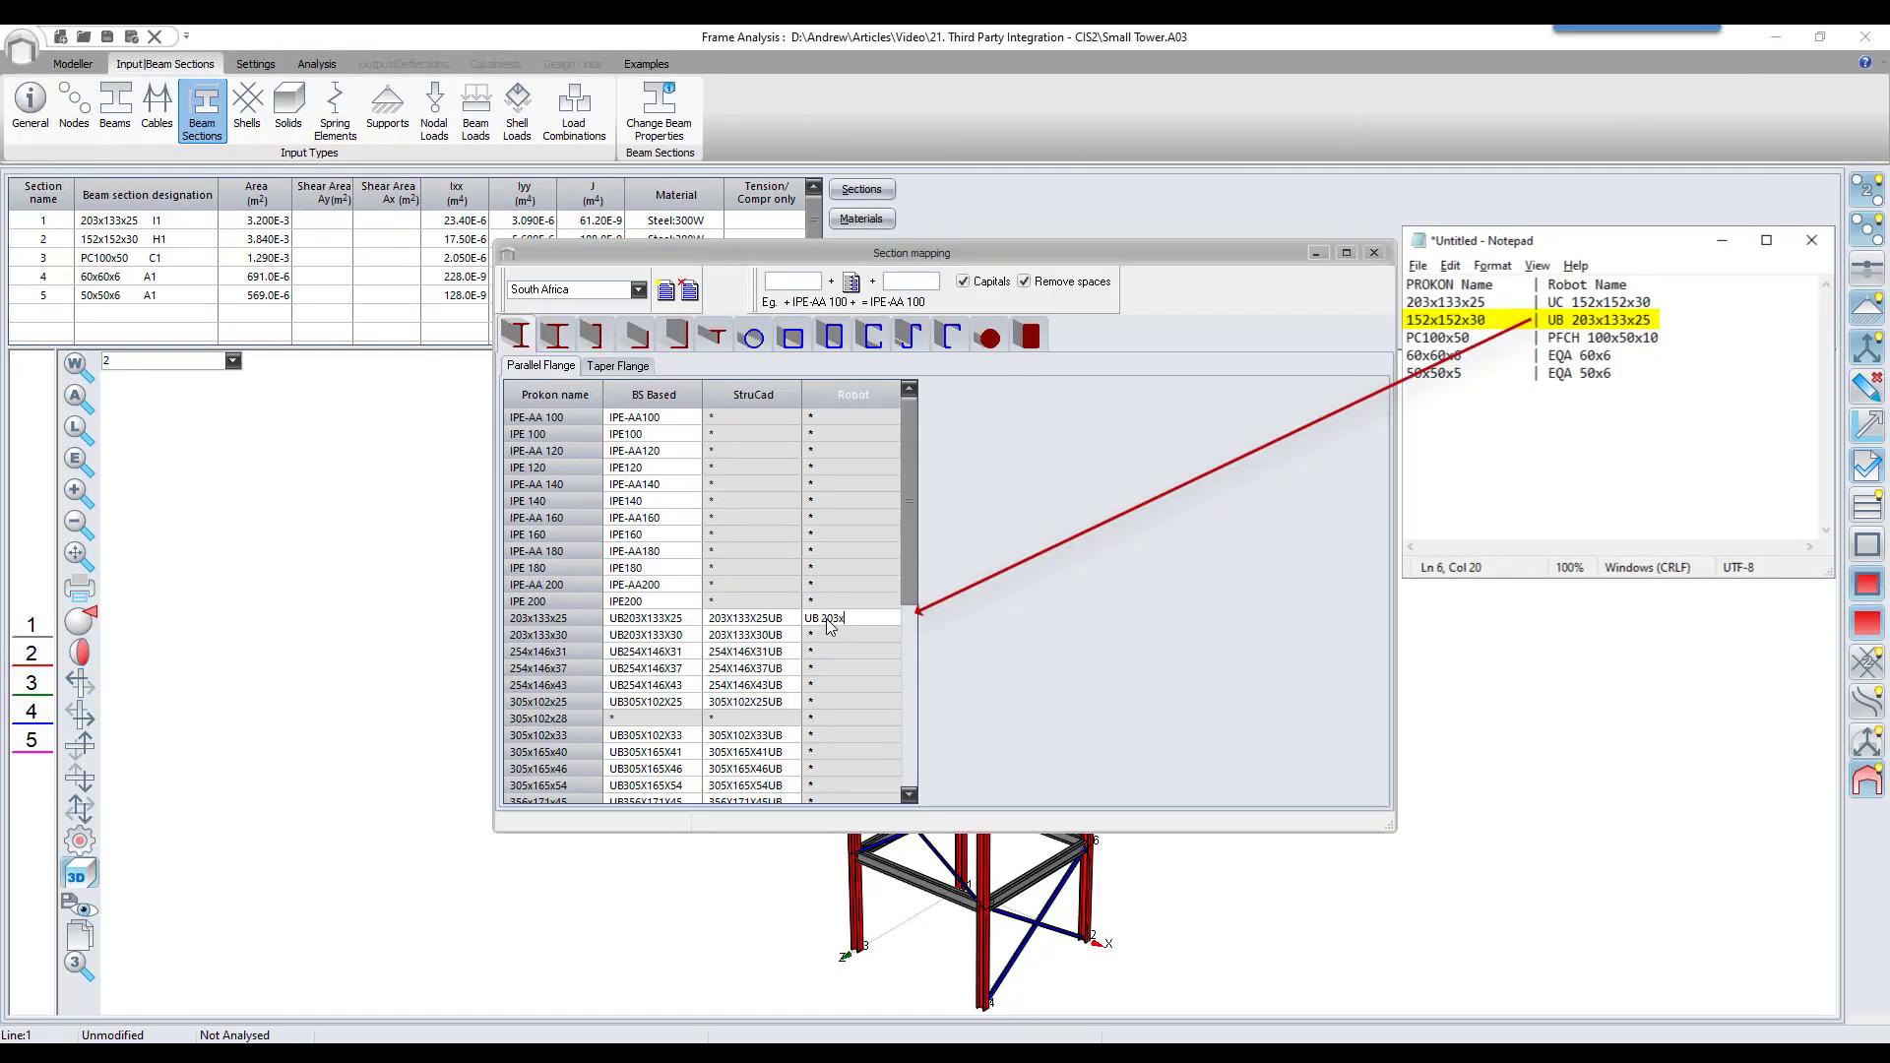
{"action": "key", "text": "Return"}
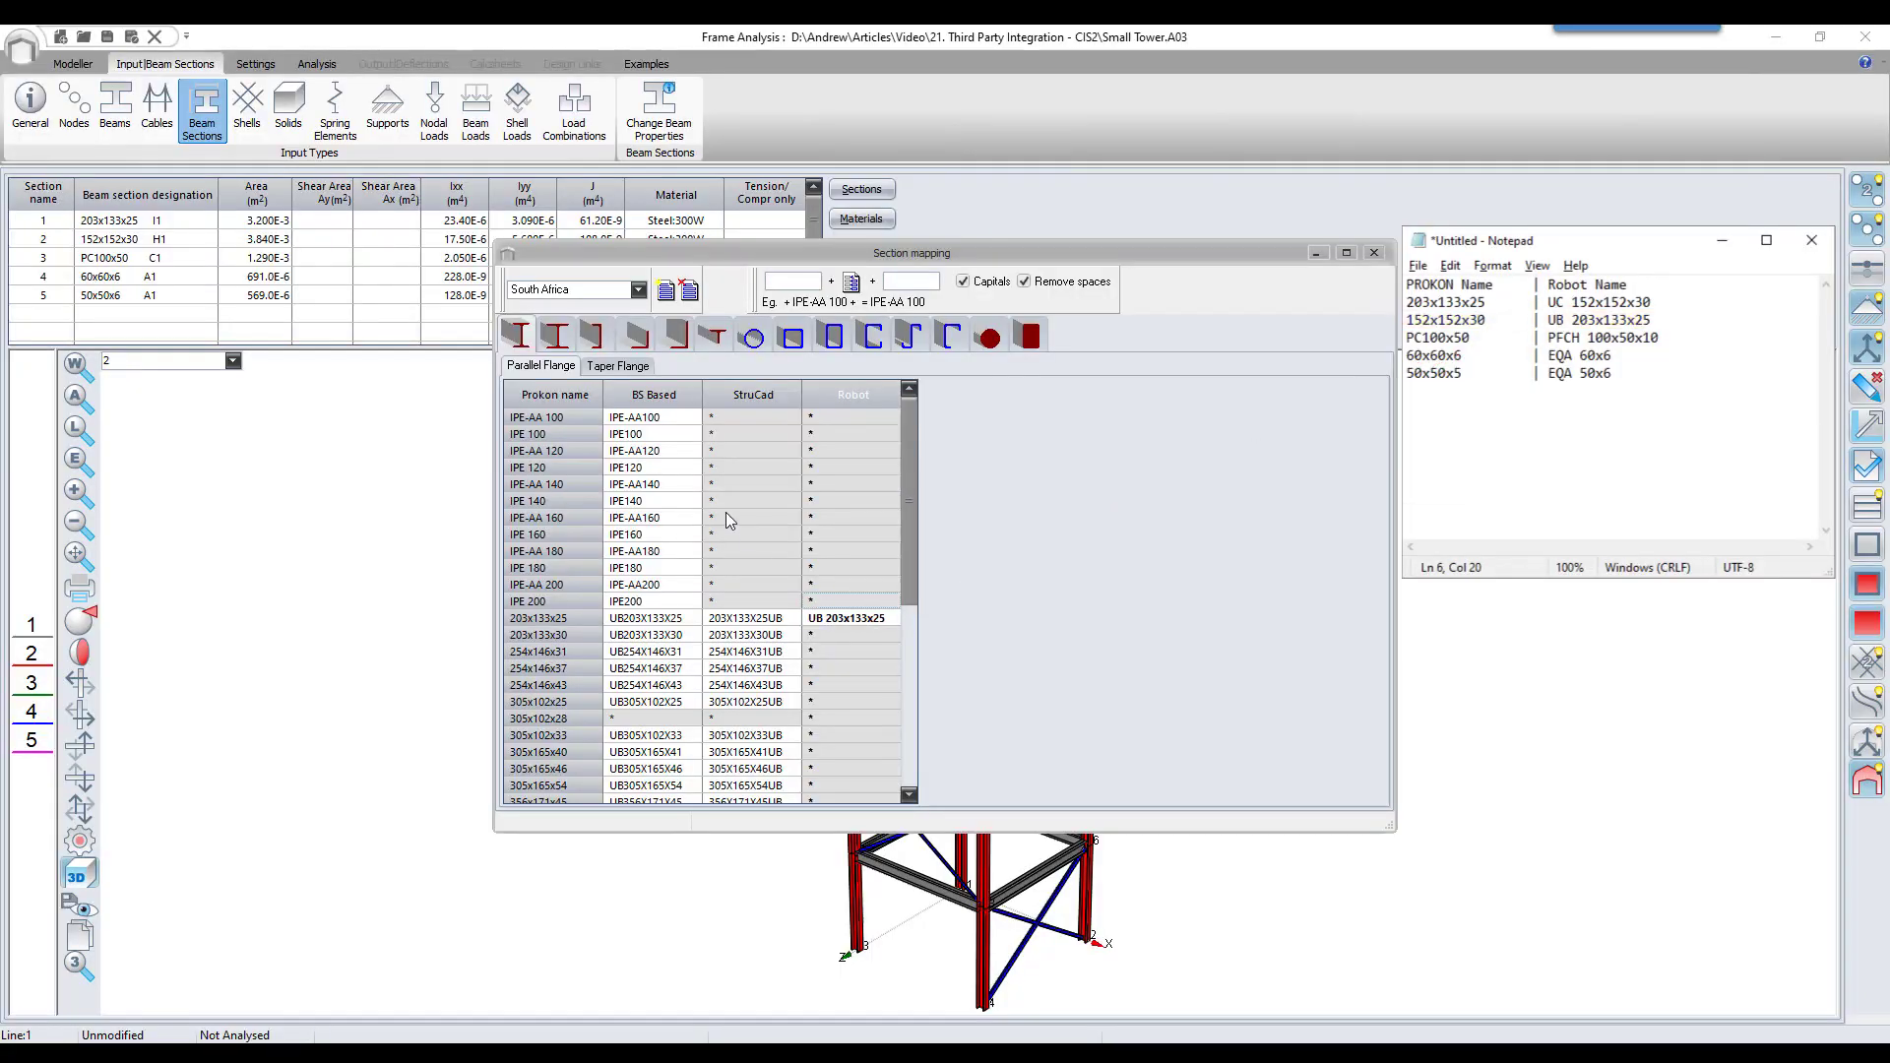
Map the H-section 152x152x30 to the Robot name UC 152x152x30
{"action": "left_click", "coordinate": [557, 337]}
{"action": "left_click", "coordinate": [818, 411]}
{"action": "type", "text": "UC"}
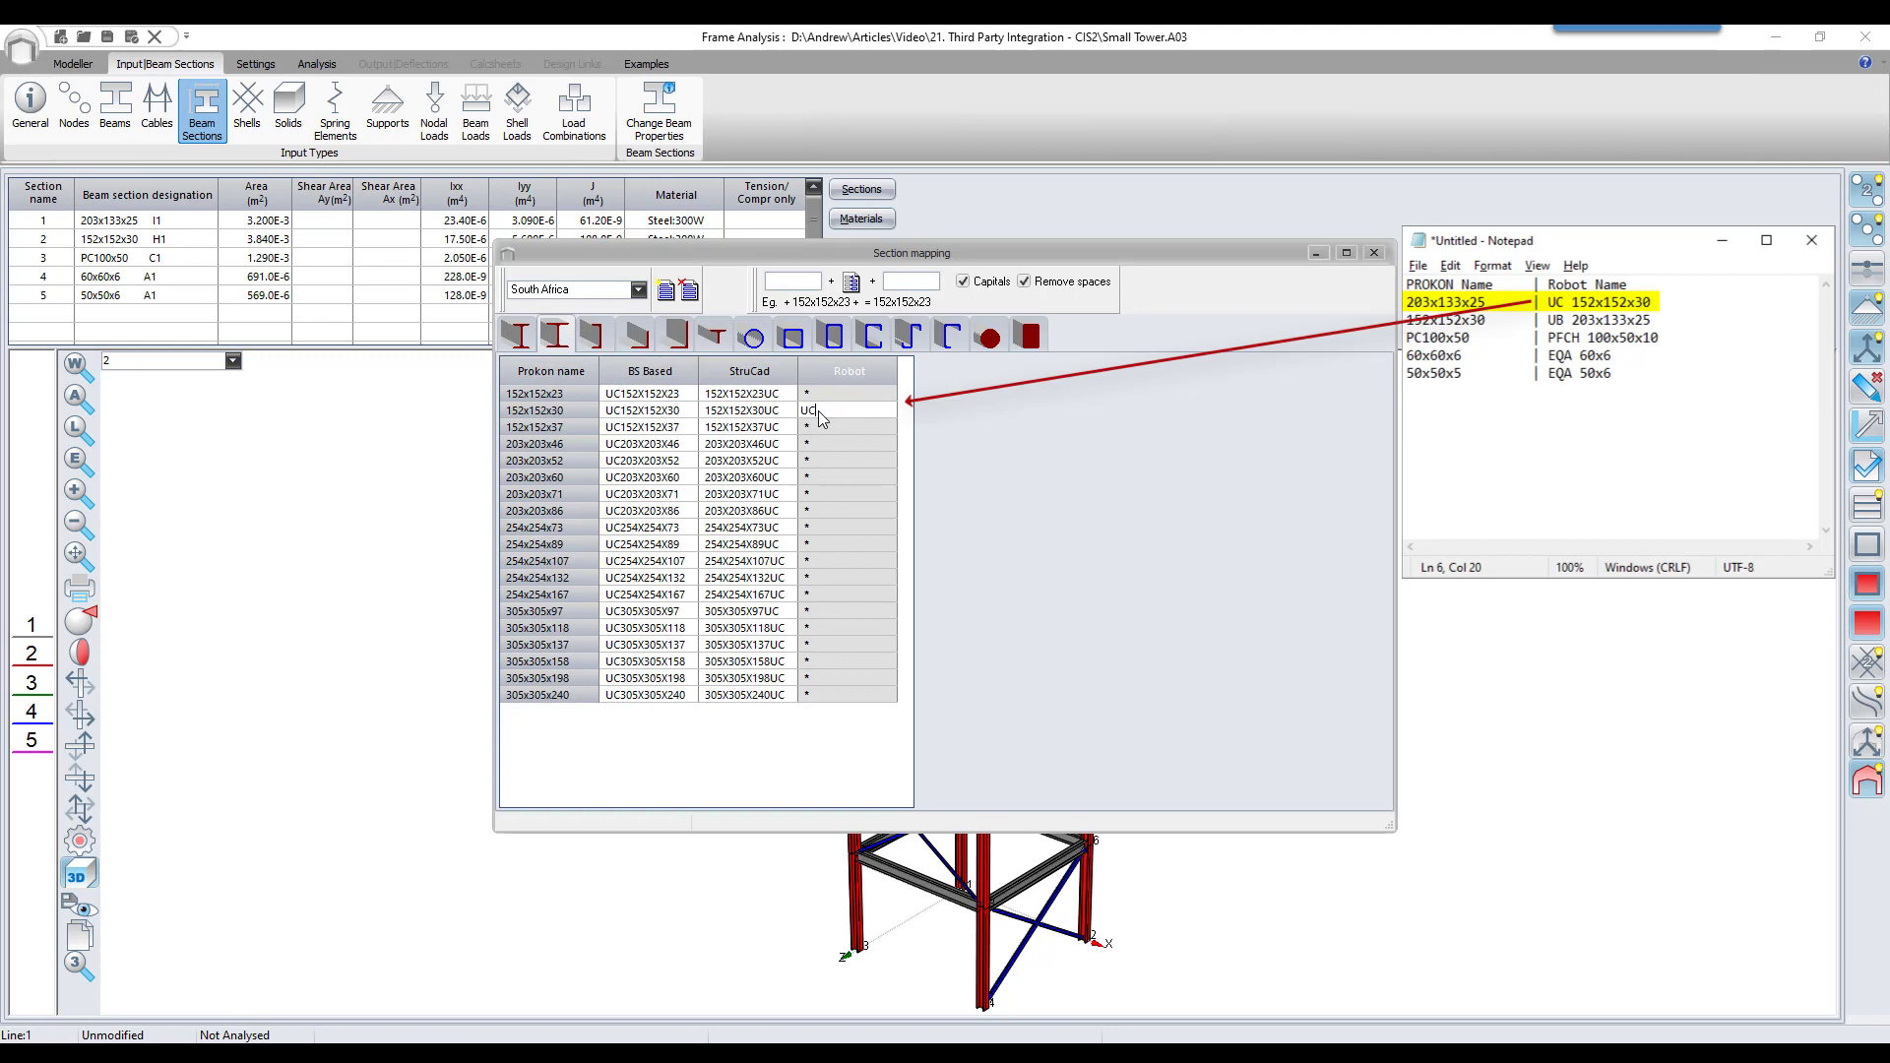
{"action": "type", "text": " 152x152x30"}
{"action": "key", "text": "Return"}
Map the parallel flange channel PC100x50 to the Robot name PFCH 100x50x10
{"action": "left_click", "coordinate": [594, 336]}
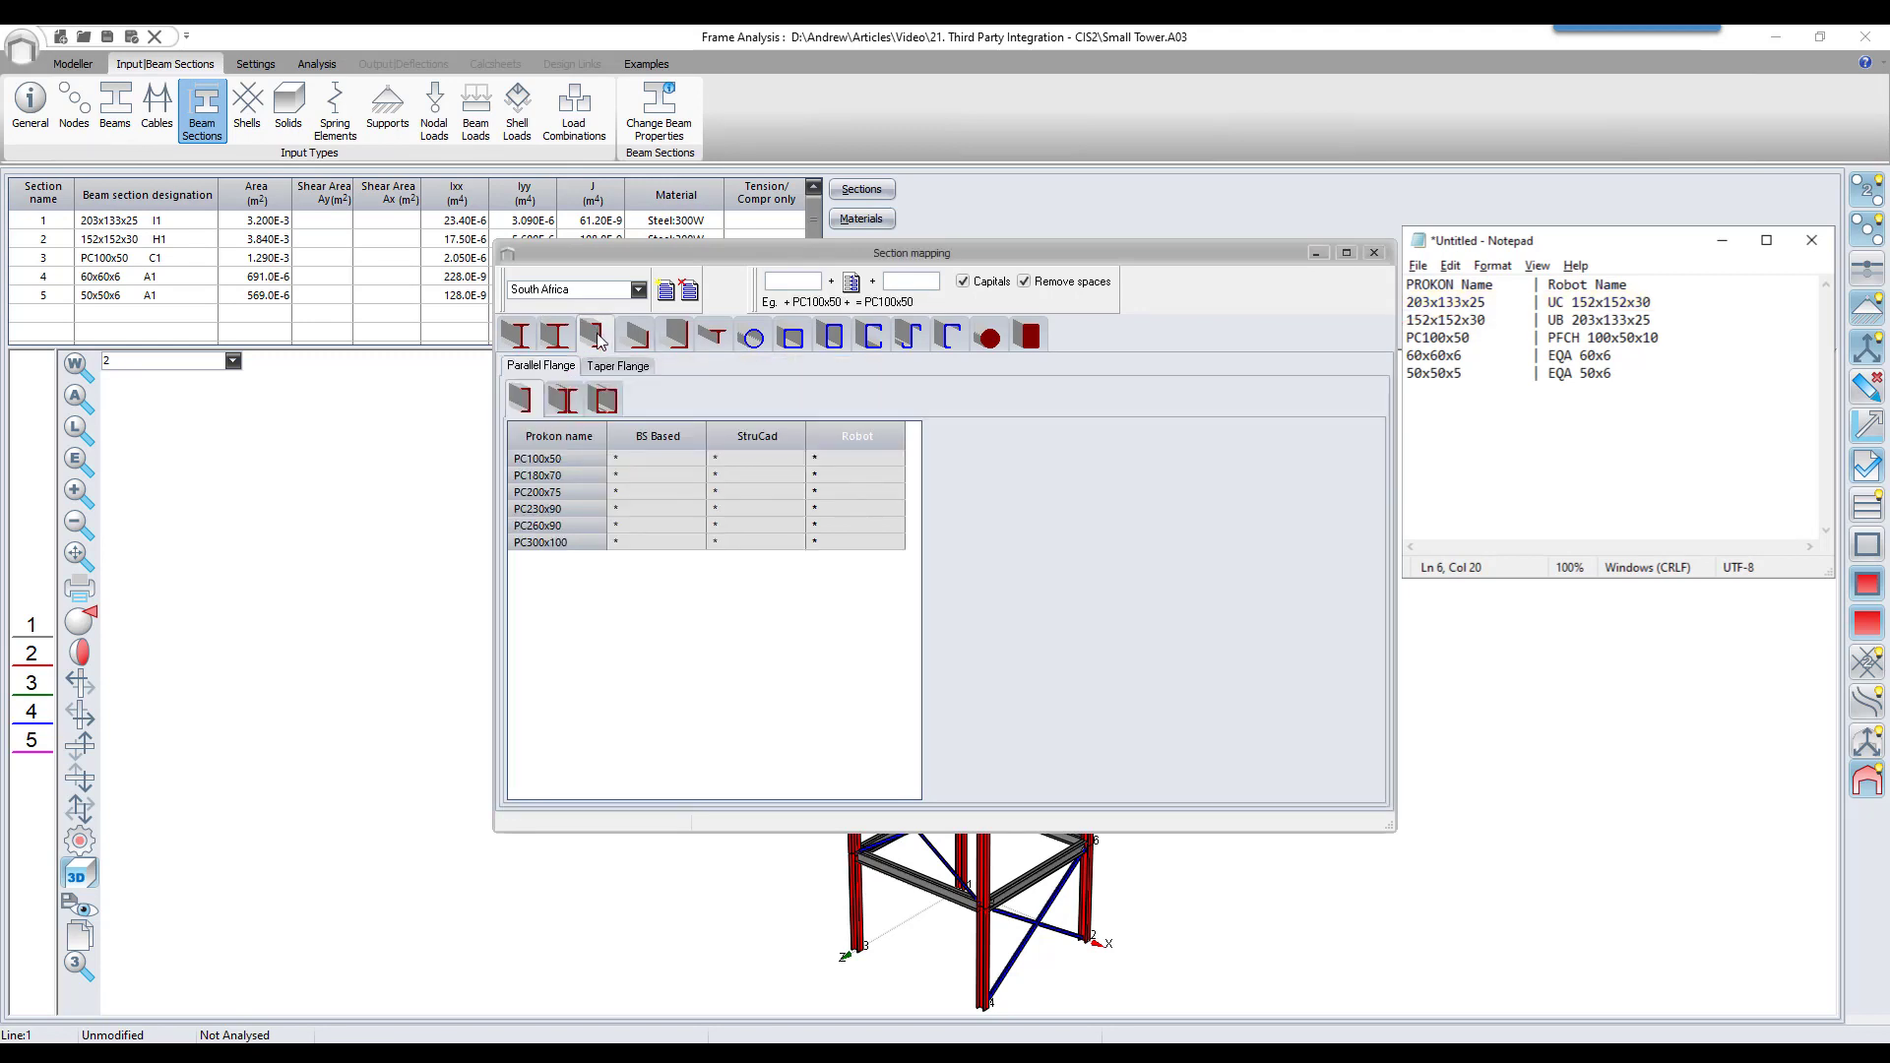
{"action": "left_click", "coordinate": [884, 458]}
{"action": "type", "text": "PFCH"}
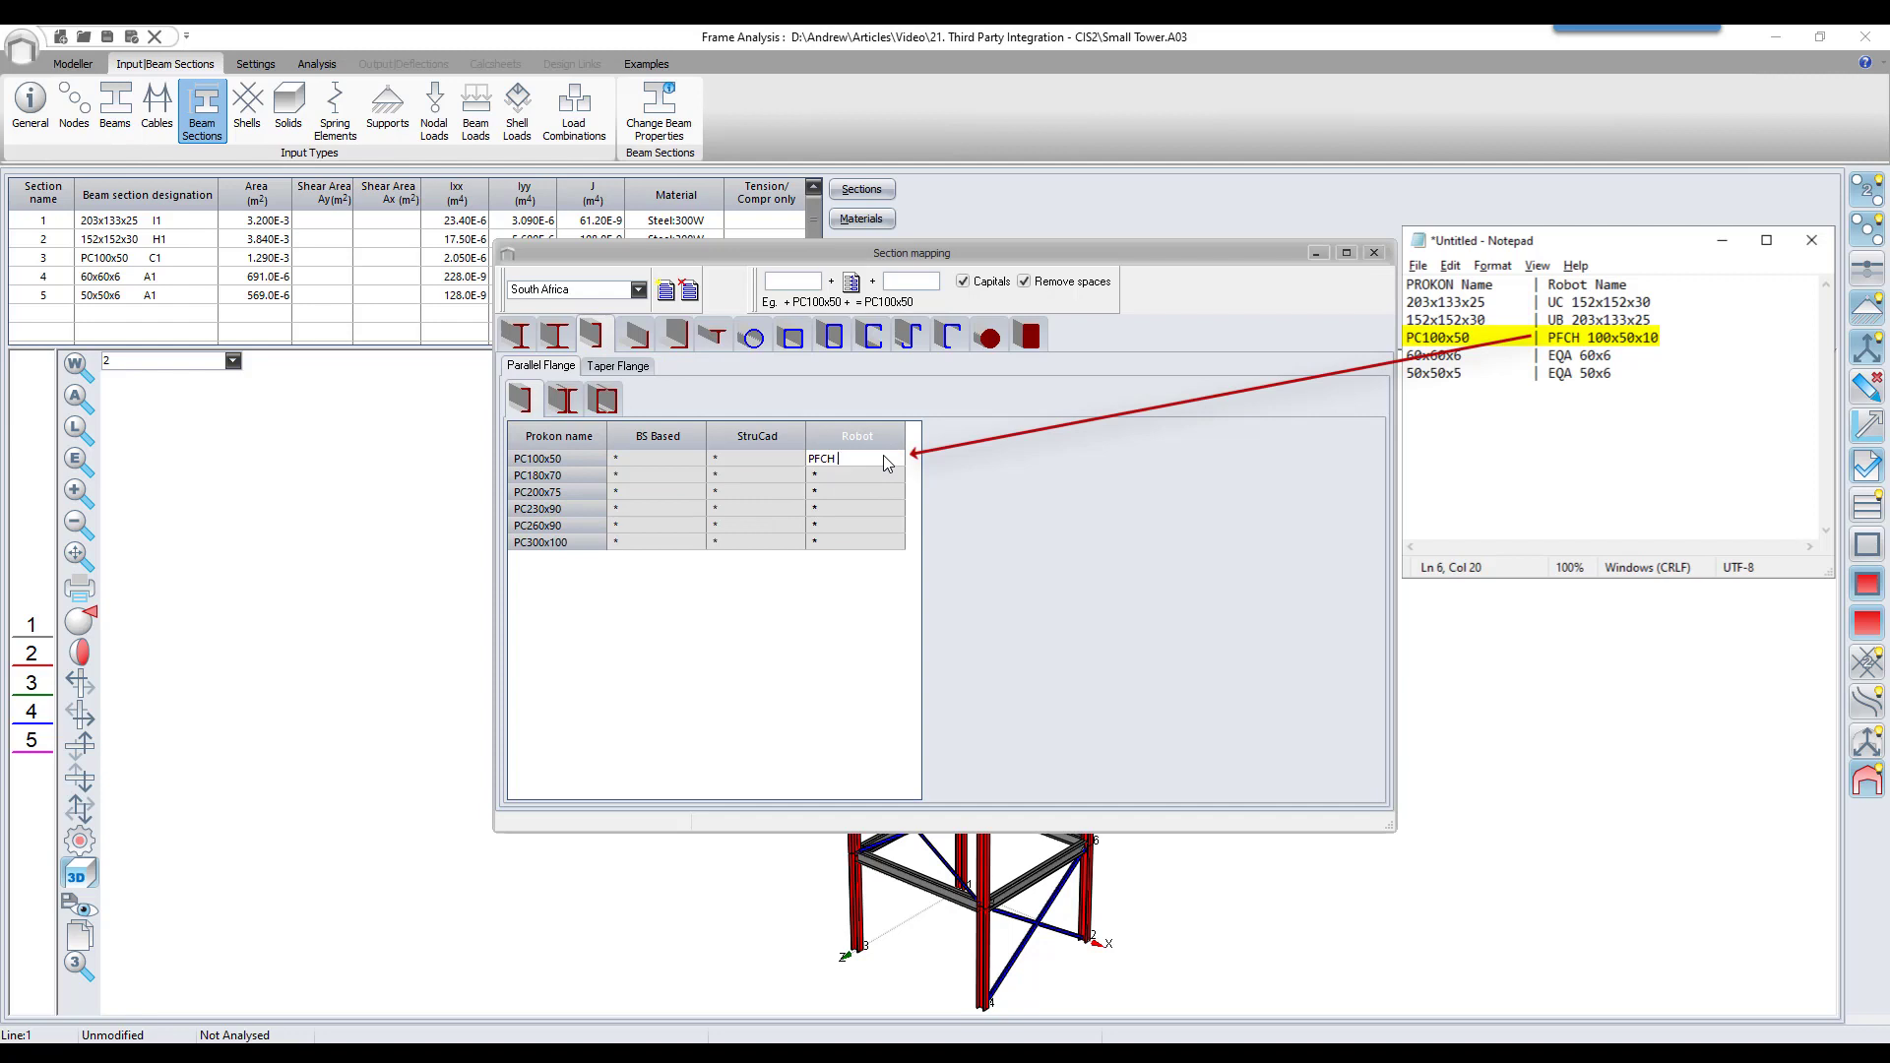
{"action": "type", "text": " 100x50x10"}
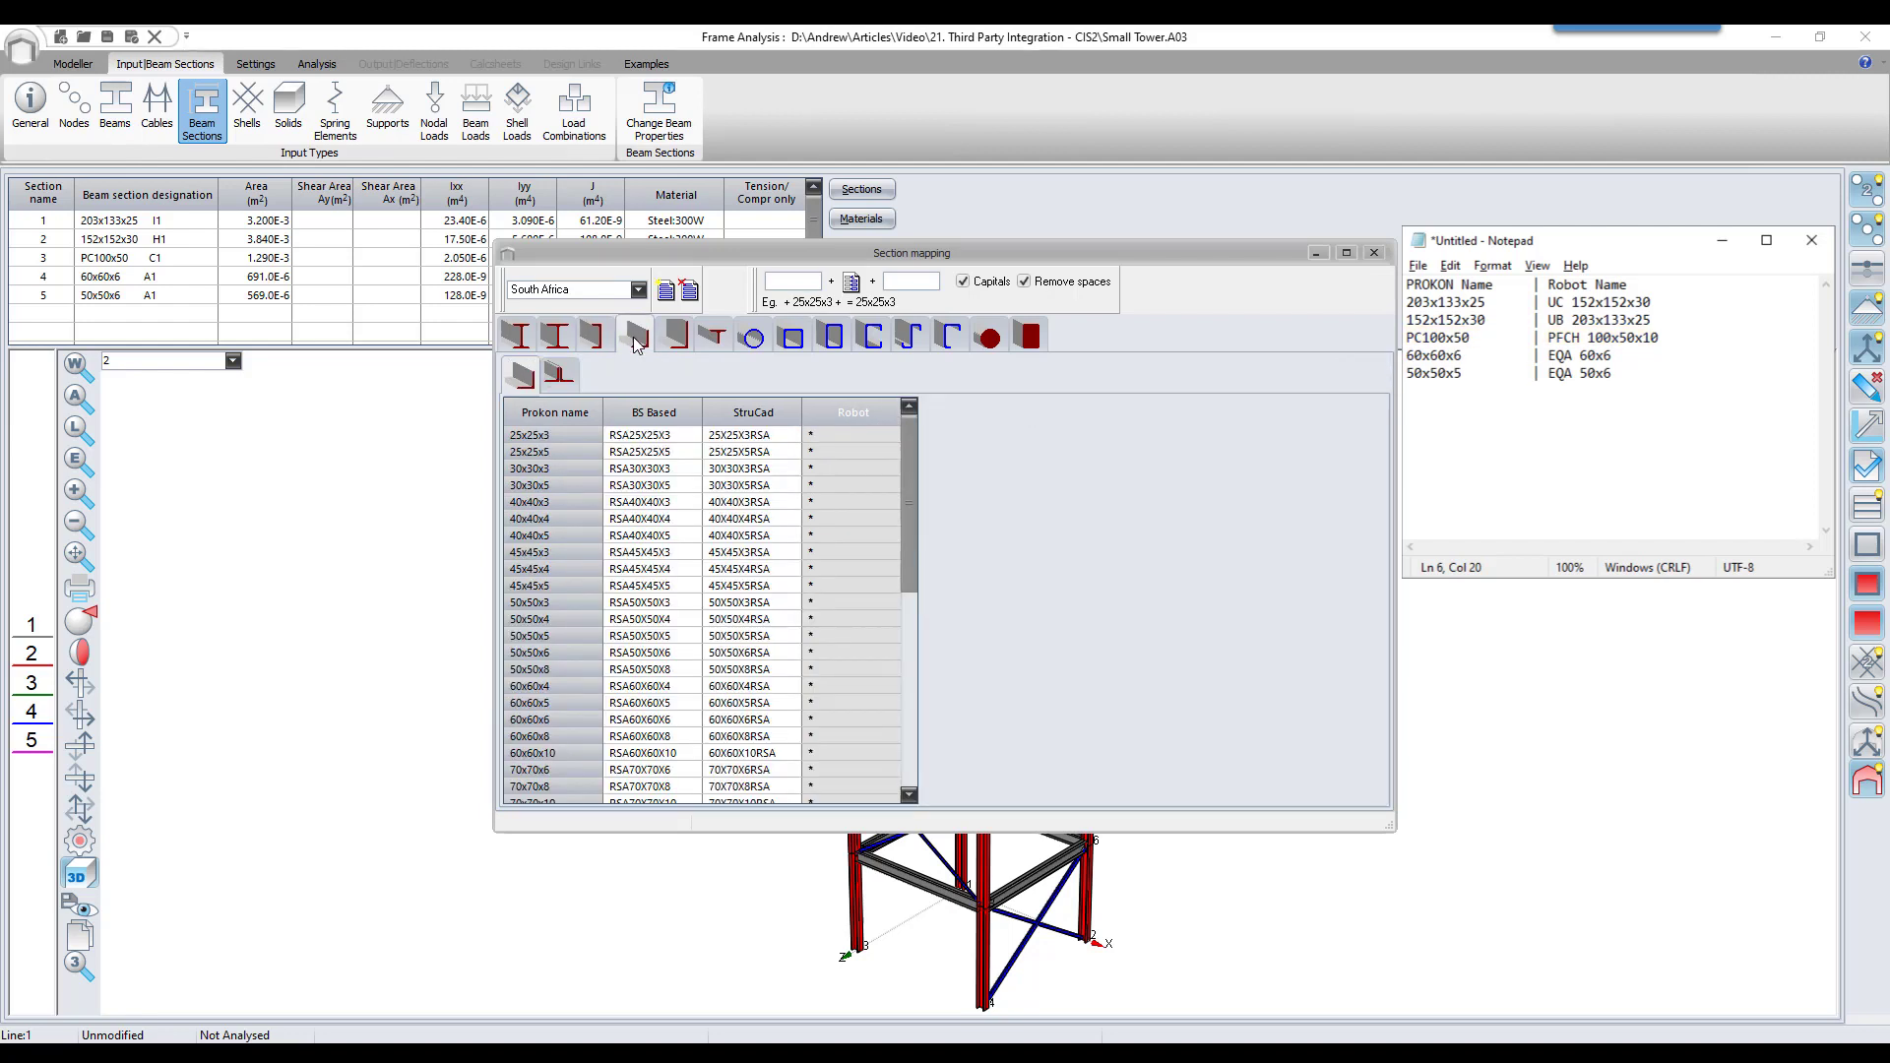
Map the equal angles 50x50x6 and 60x60x6 to the Robot names EQA 50x6 and EQA 60x6
{"action": "left_click", "coordinate": [818, 654]}
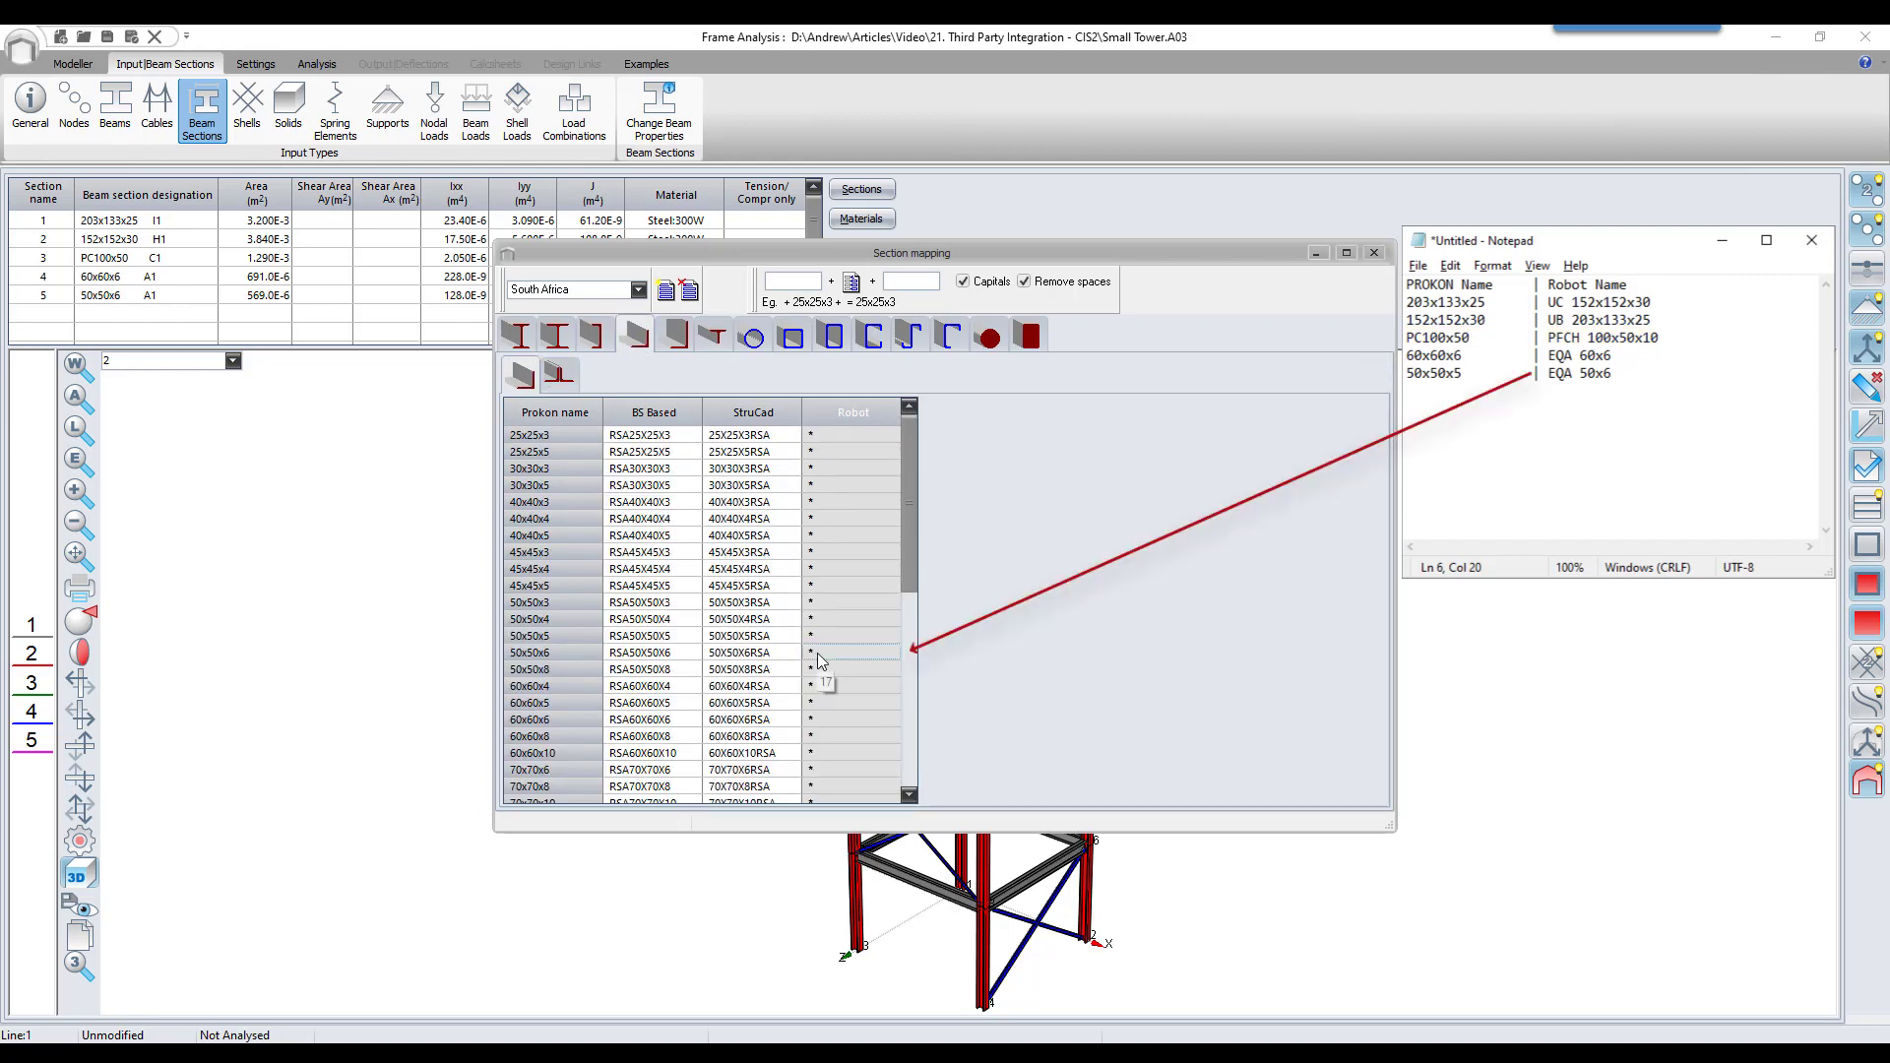
{"action": "type", "text": "EQA 50x6"}
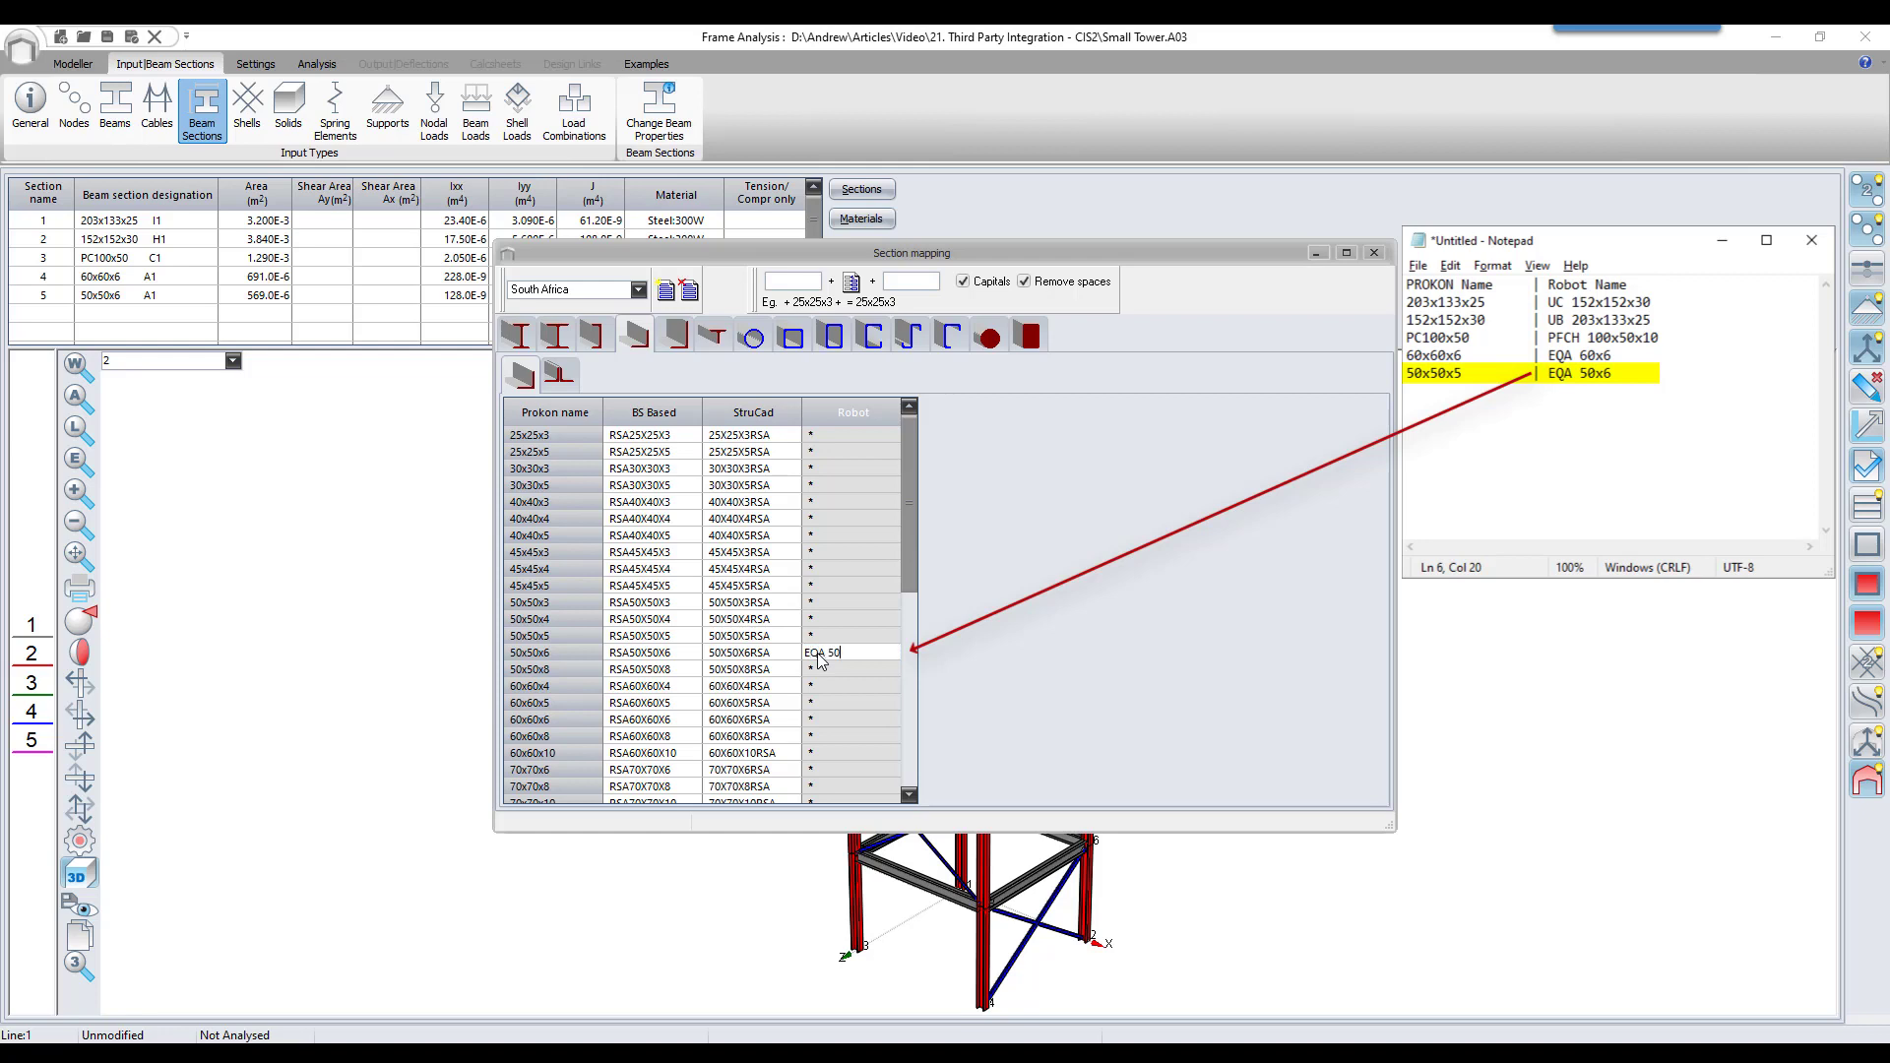
{"action": "left_click", "coordinate": [823, 722]}
{"action": "type", "text": "EQA 60x6"}
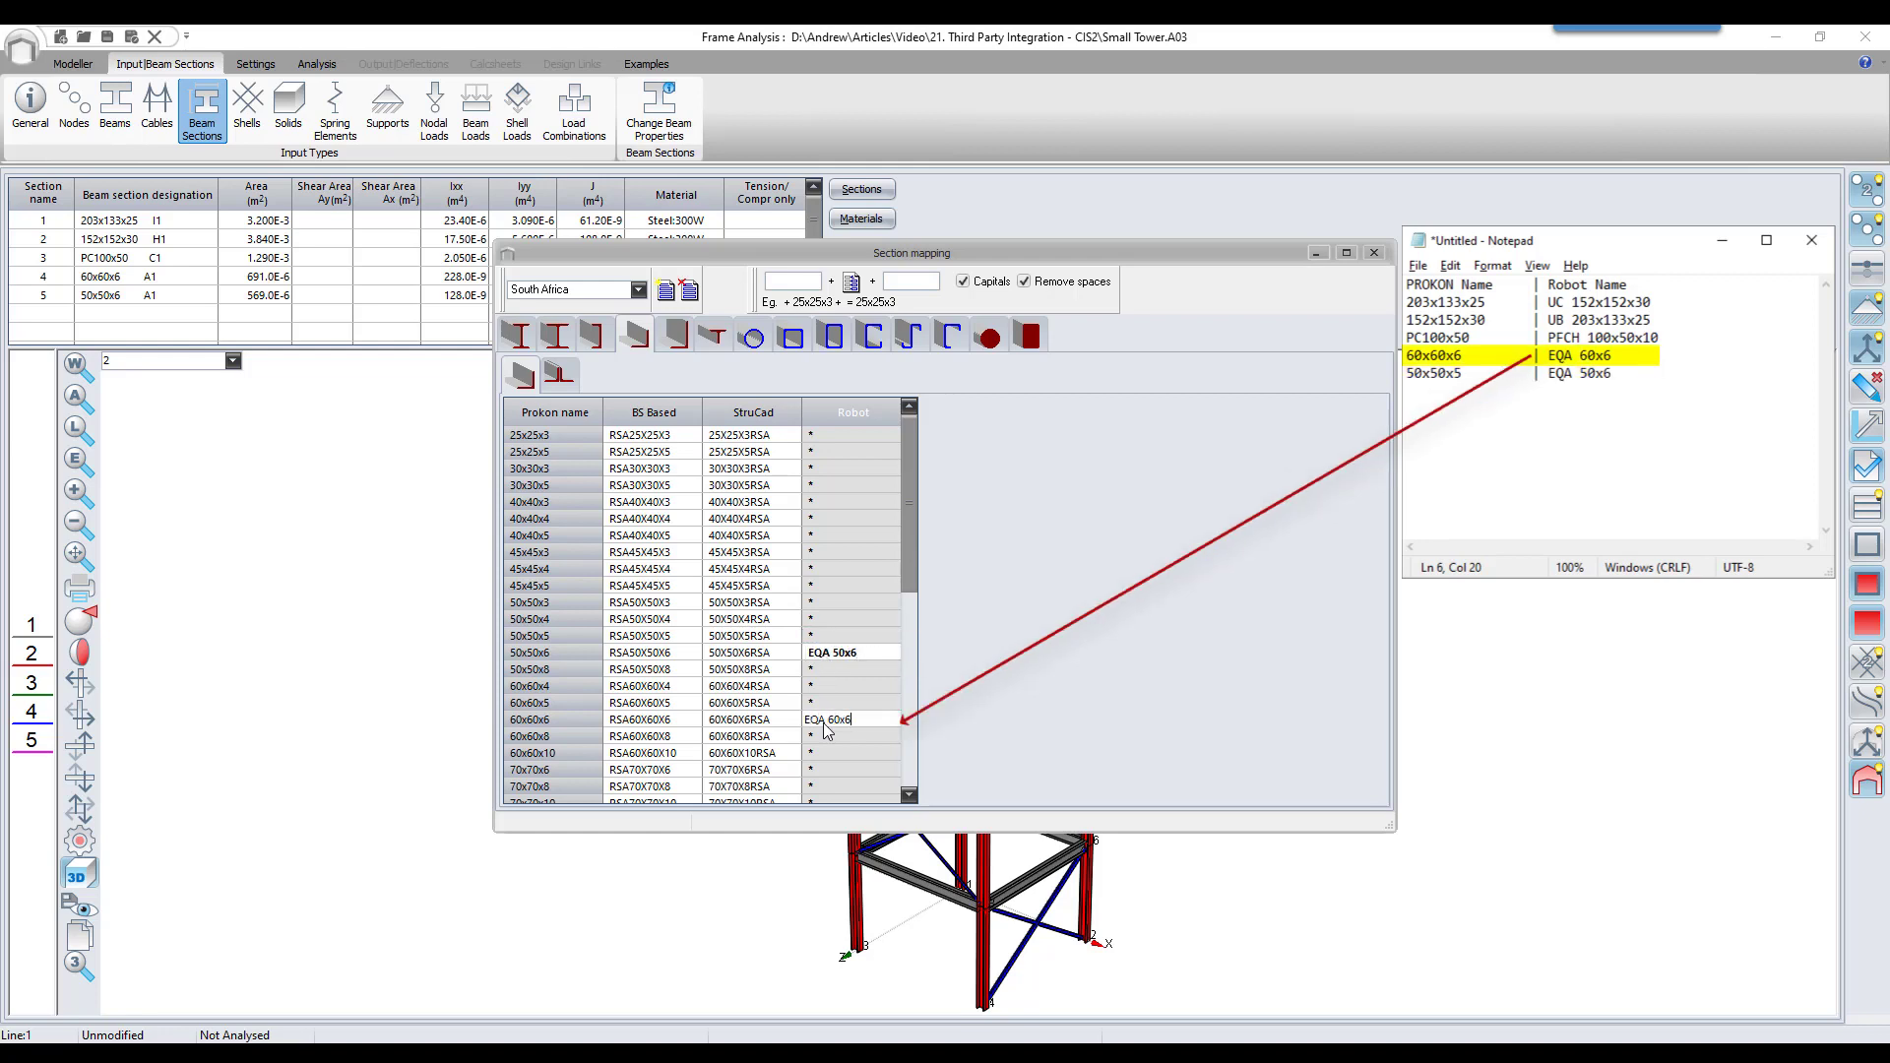
{"action": "key", "text": "Return"}
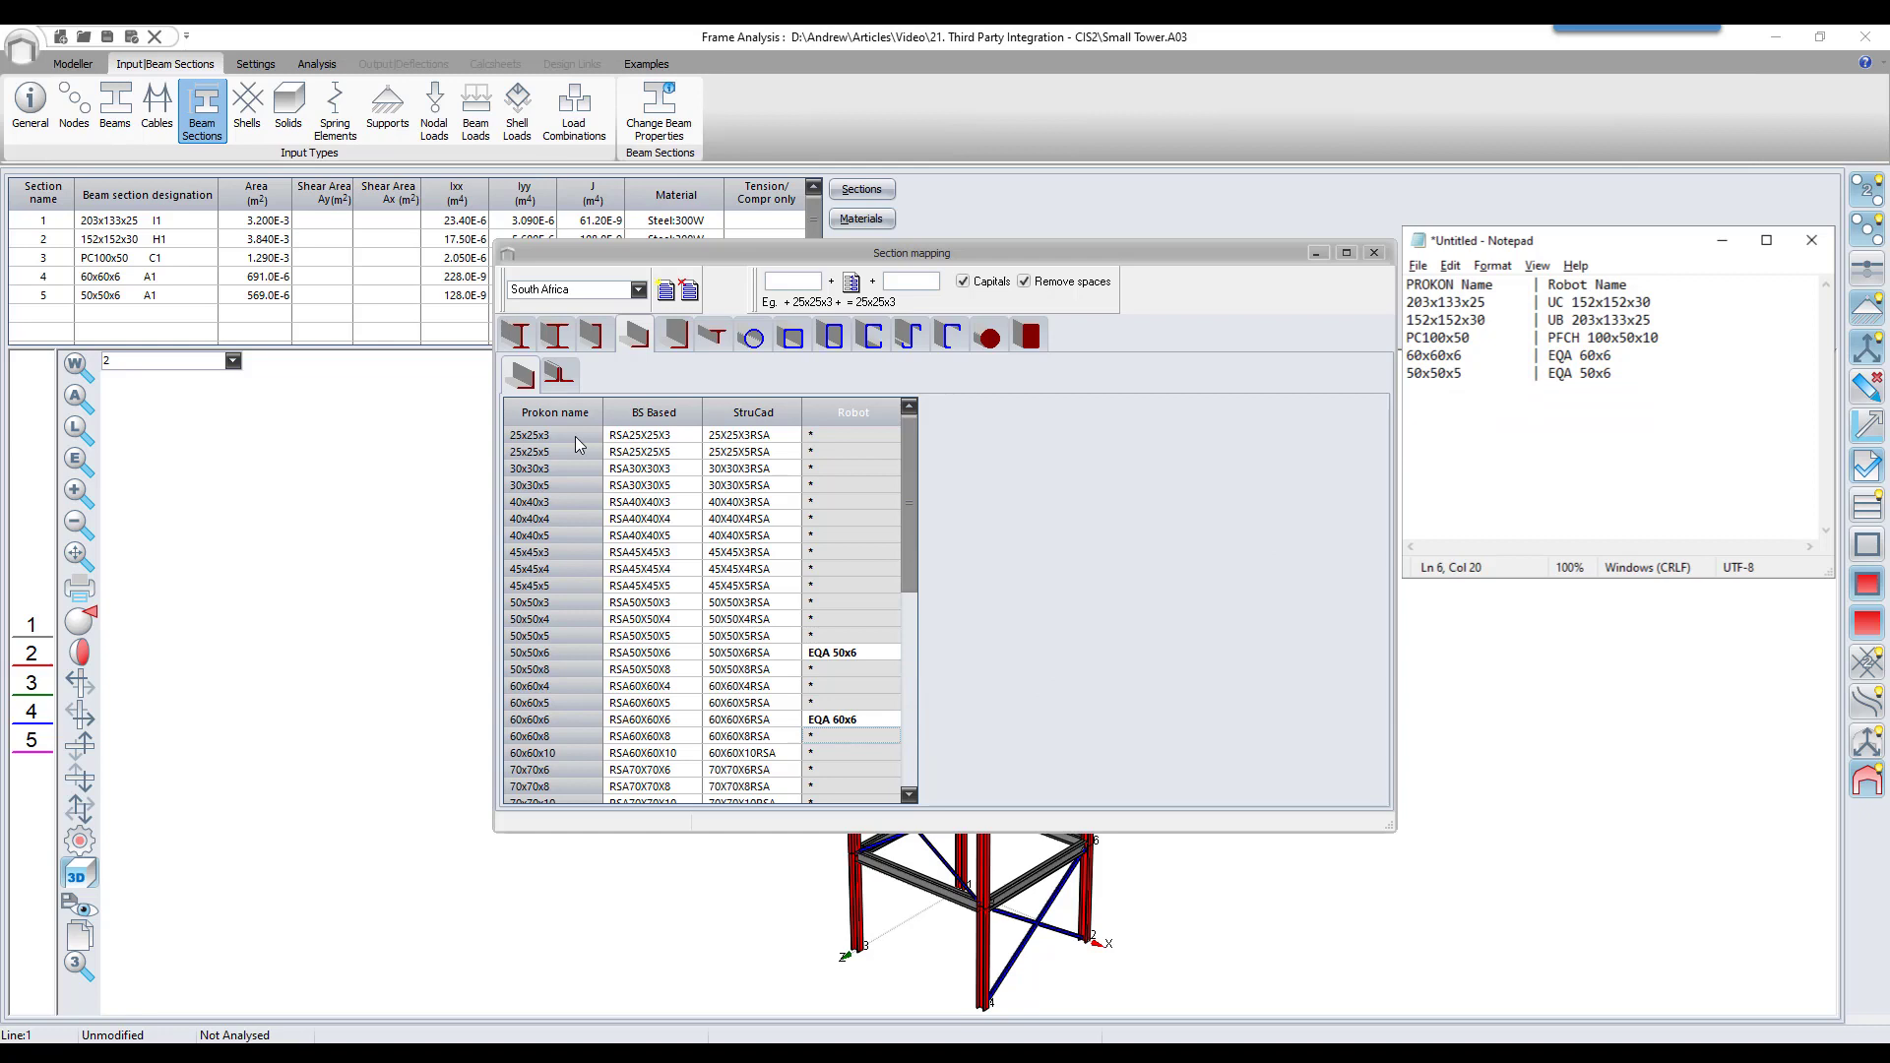
Fill the Robot column for the parallel flange I-sections automatically, using the prefix UB before each PROKON name
{"action": "left_click", "coordinate": [521, 339]}
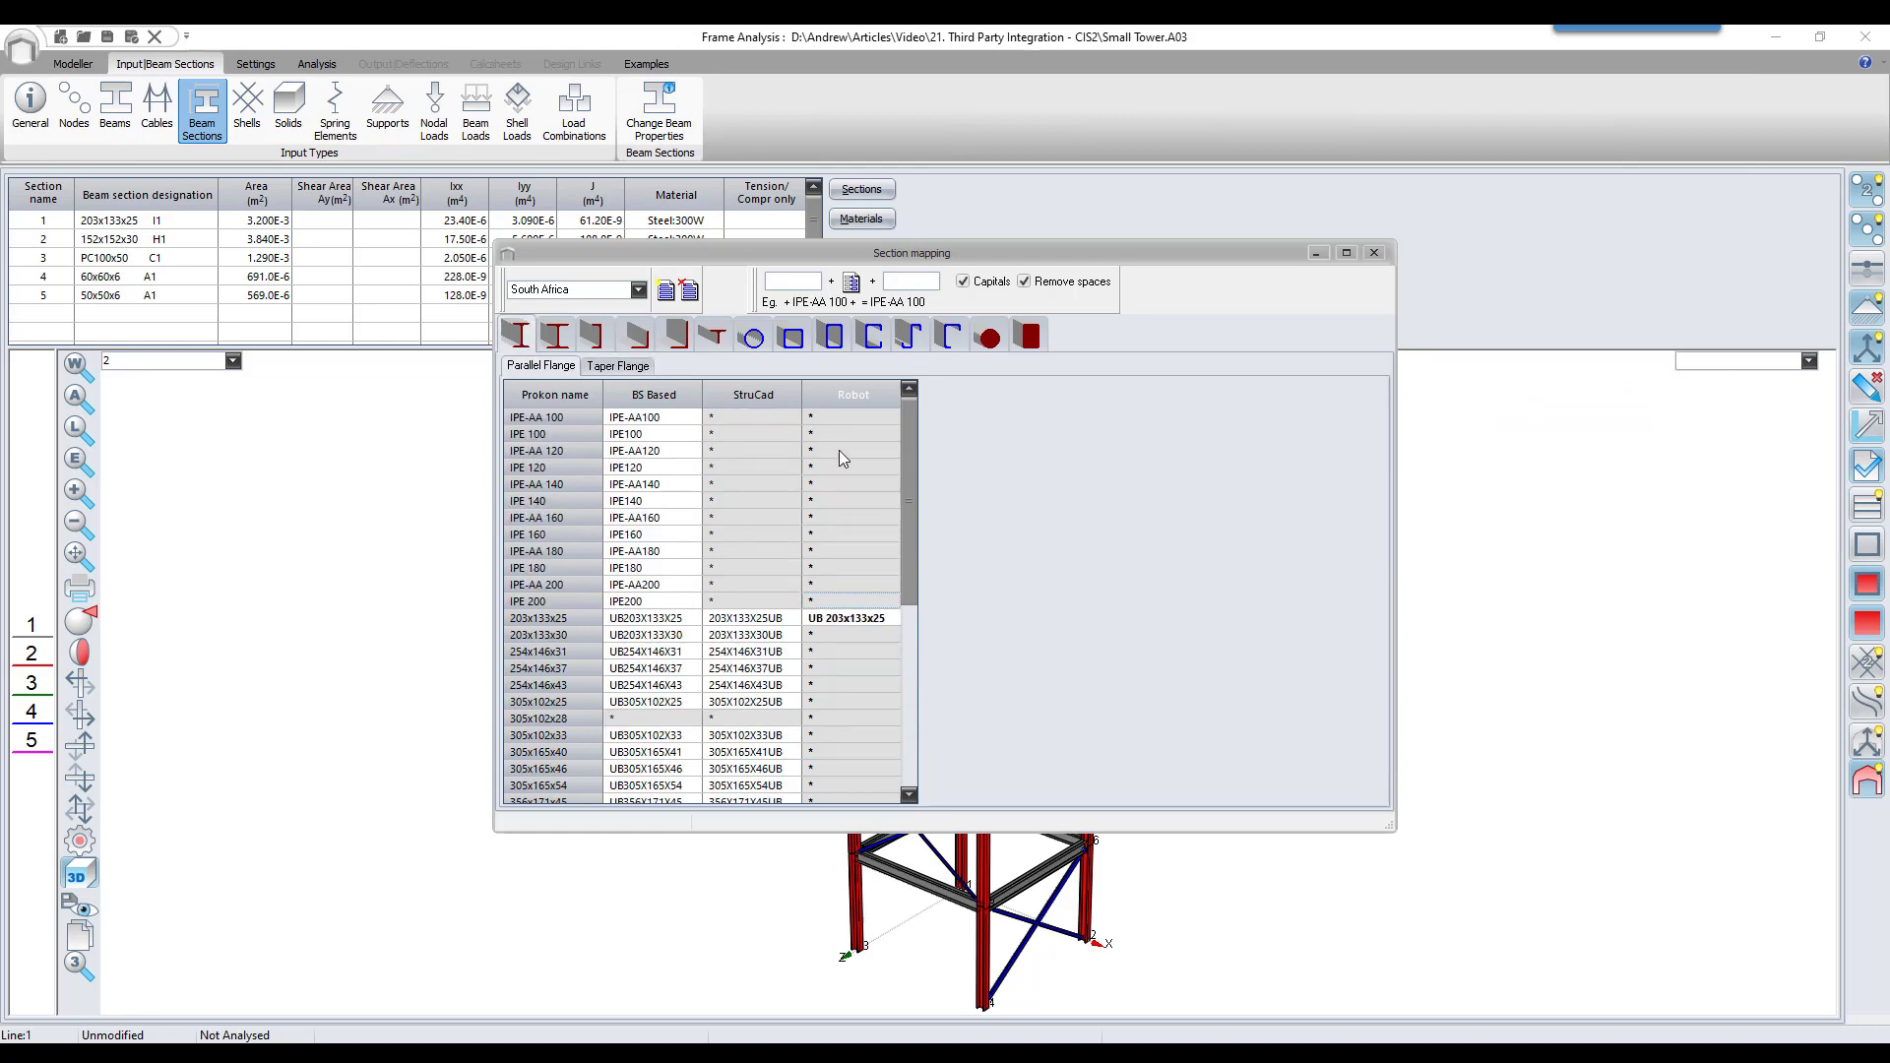
{"action": "left_click", "coordinate": [786, 285]}
{"action": "type", "text": "UB"}
{"action": "left_click", "coordinate": [852, 284]}
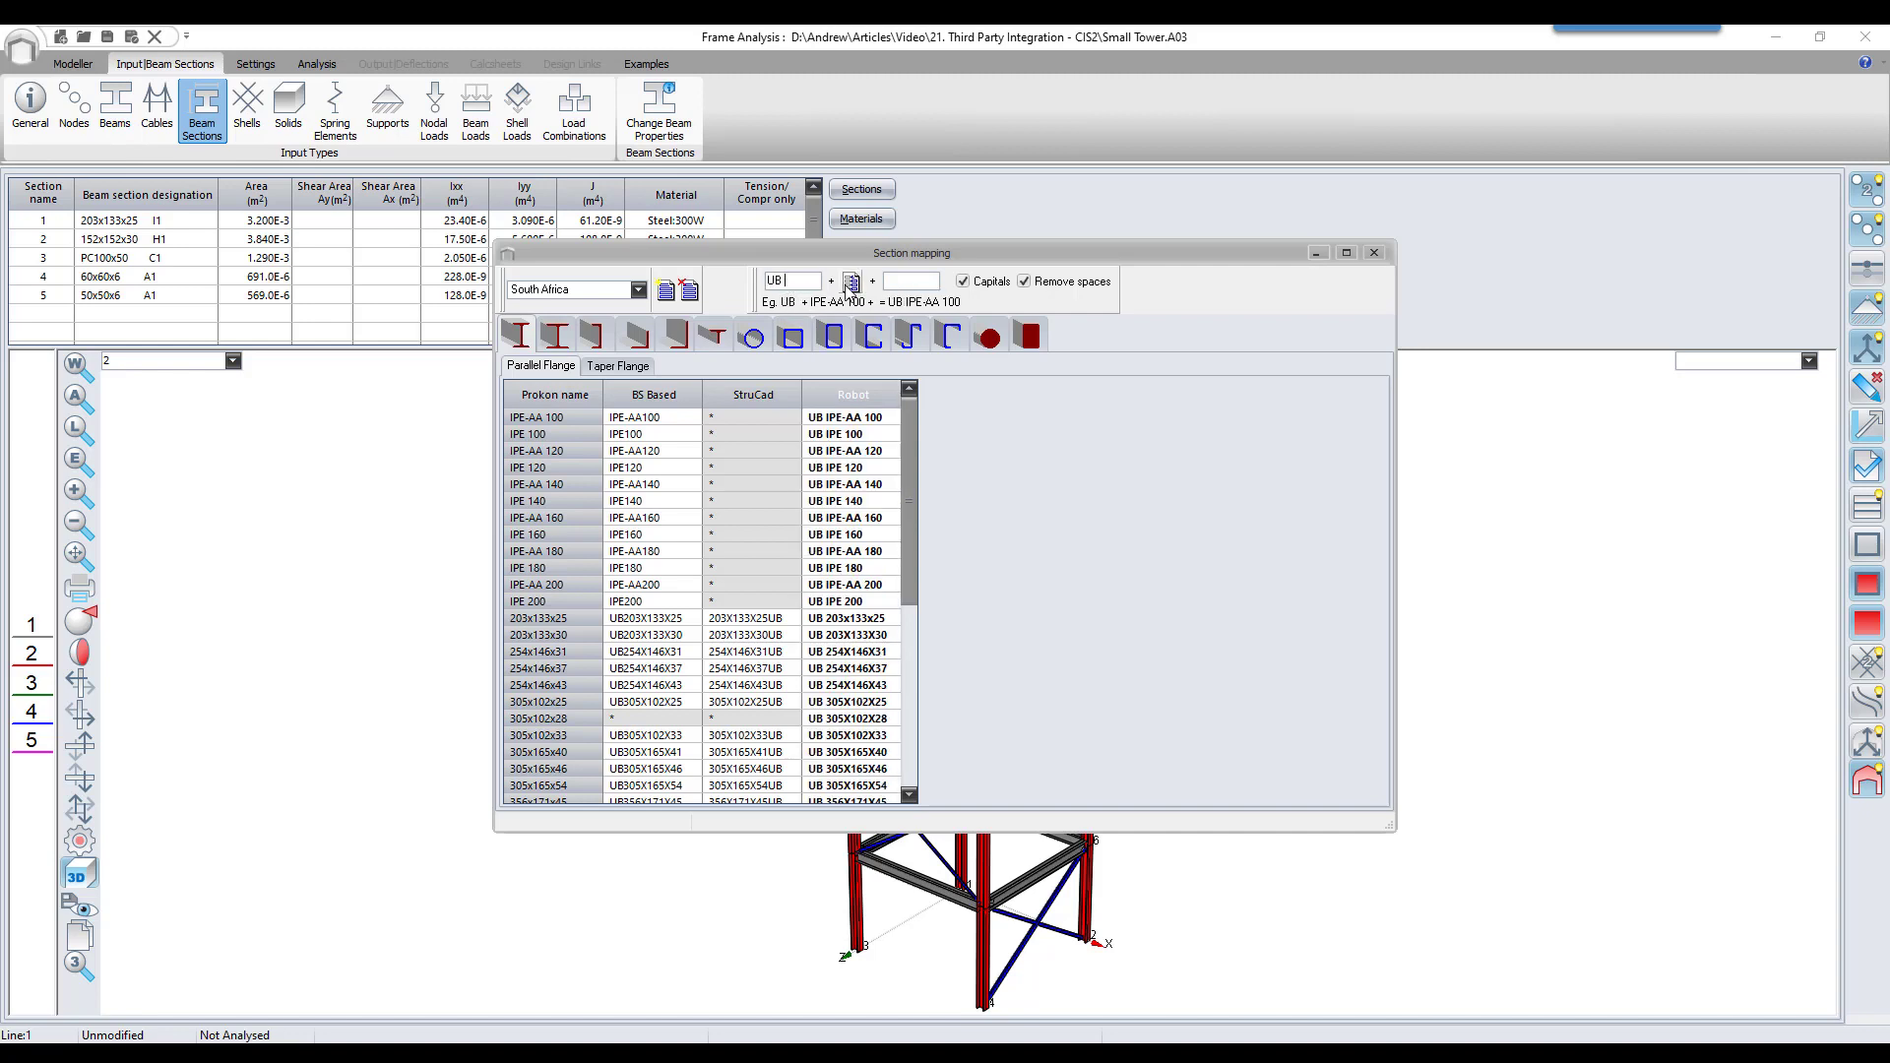
Clear the Robot names of the IPE sections from IPE-AA 100 to IPE 200 and close the section mapping
{"action": "left_click_drag", "start_coordinate": [852, 425], "coordinate": [861, 603]}
{"action": "key", "text": "Delete"}
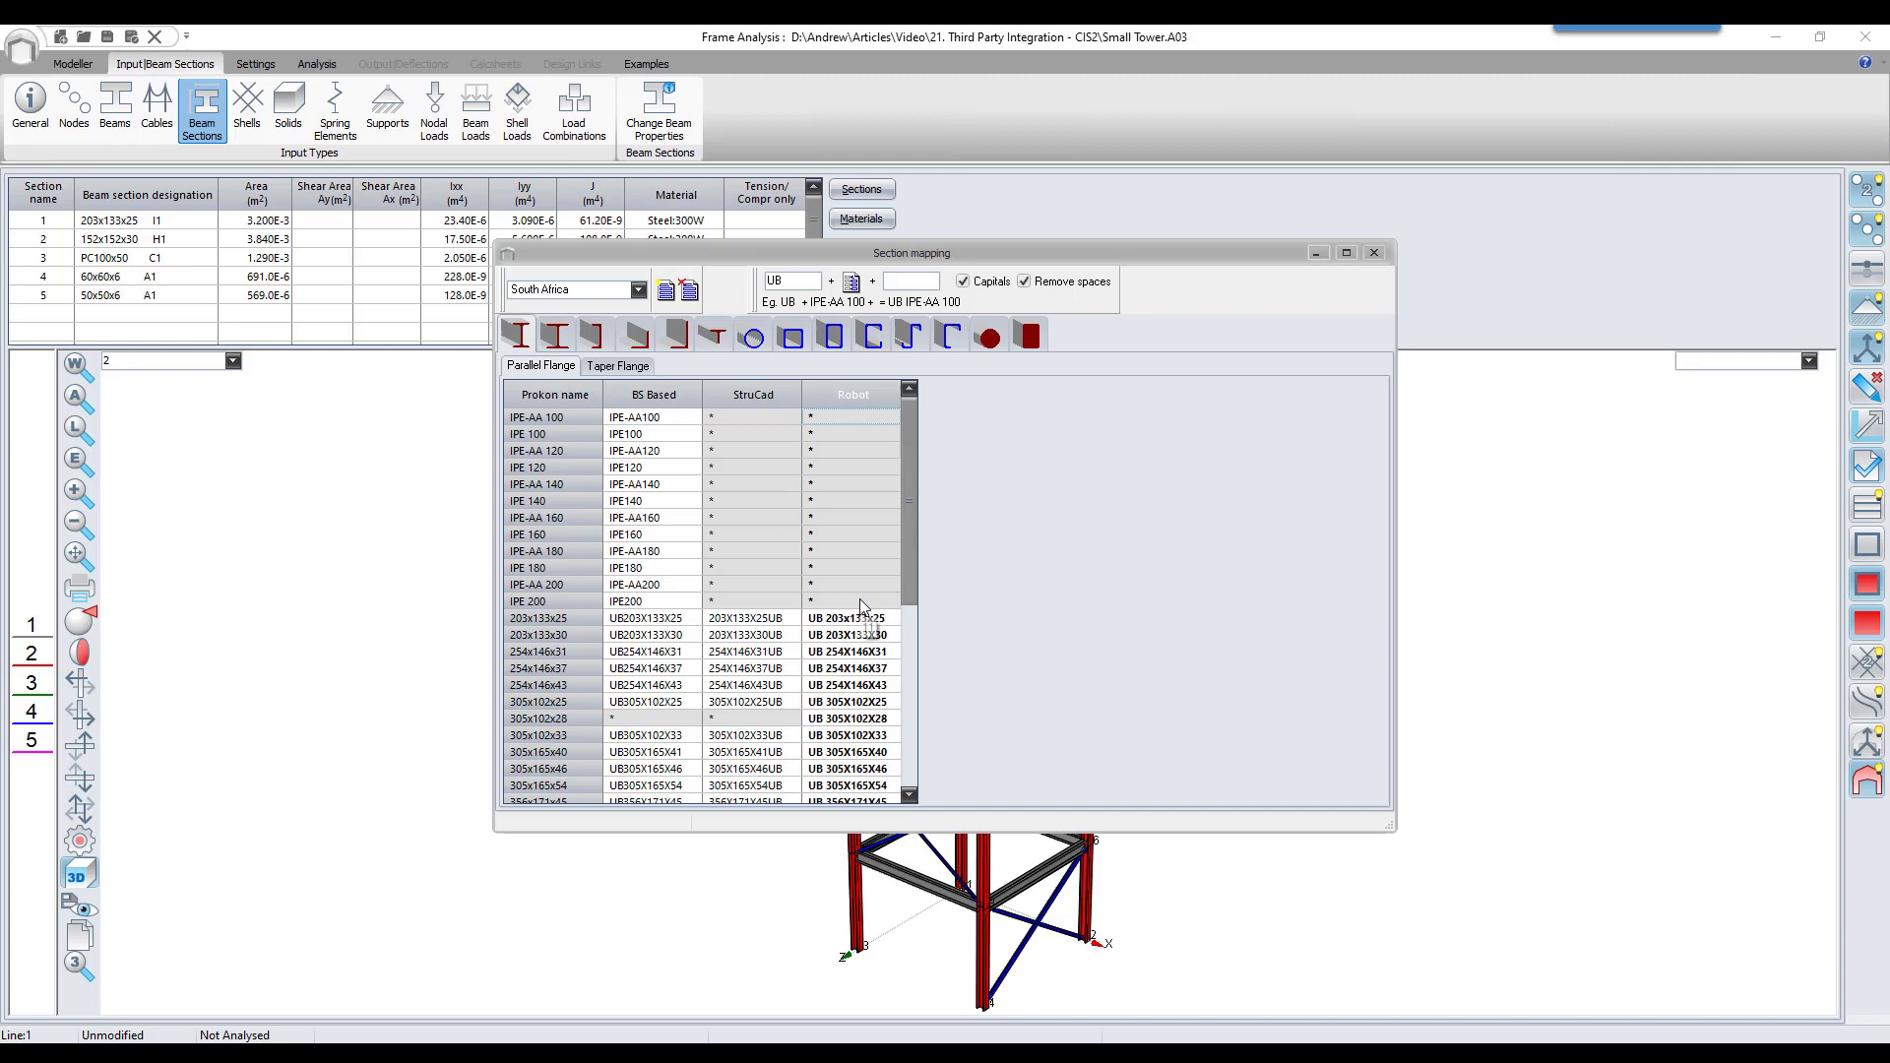
{"action": "left_click", "coordinate": [1374, 254]}
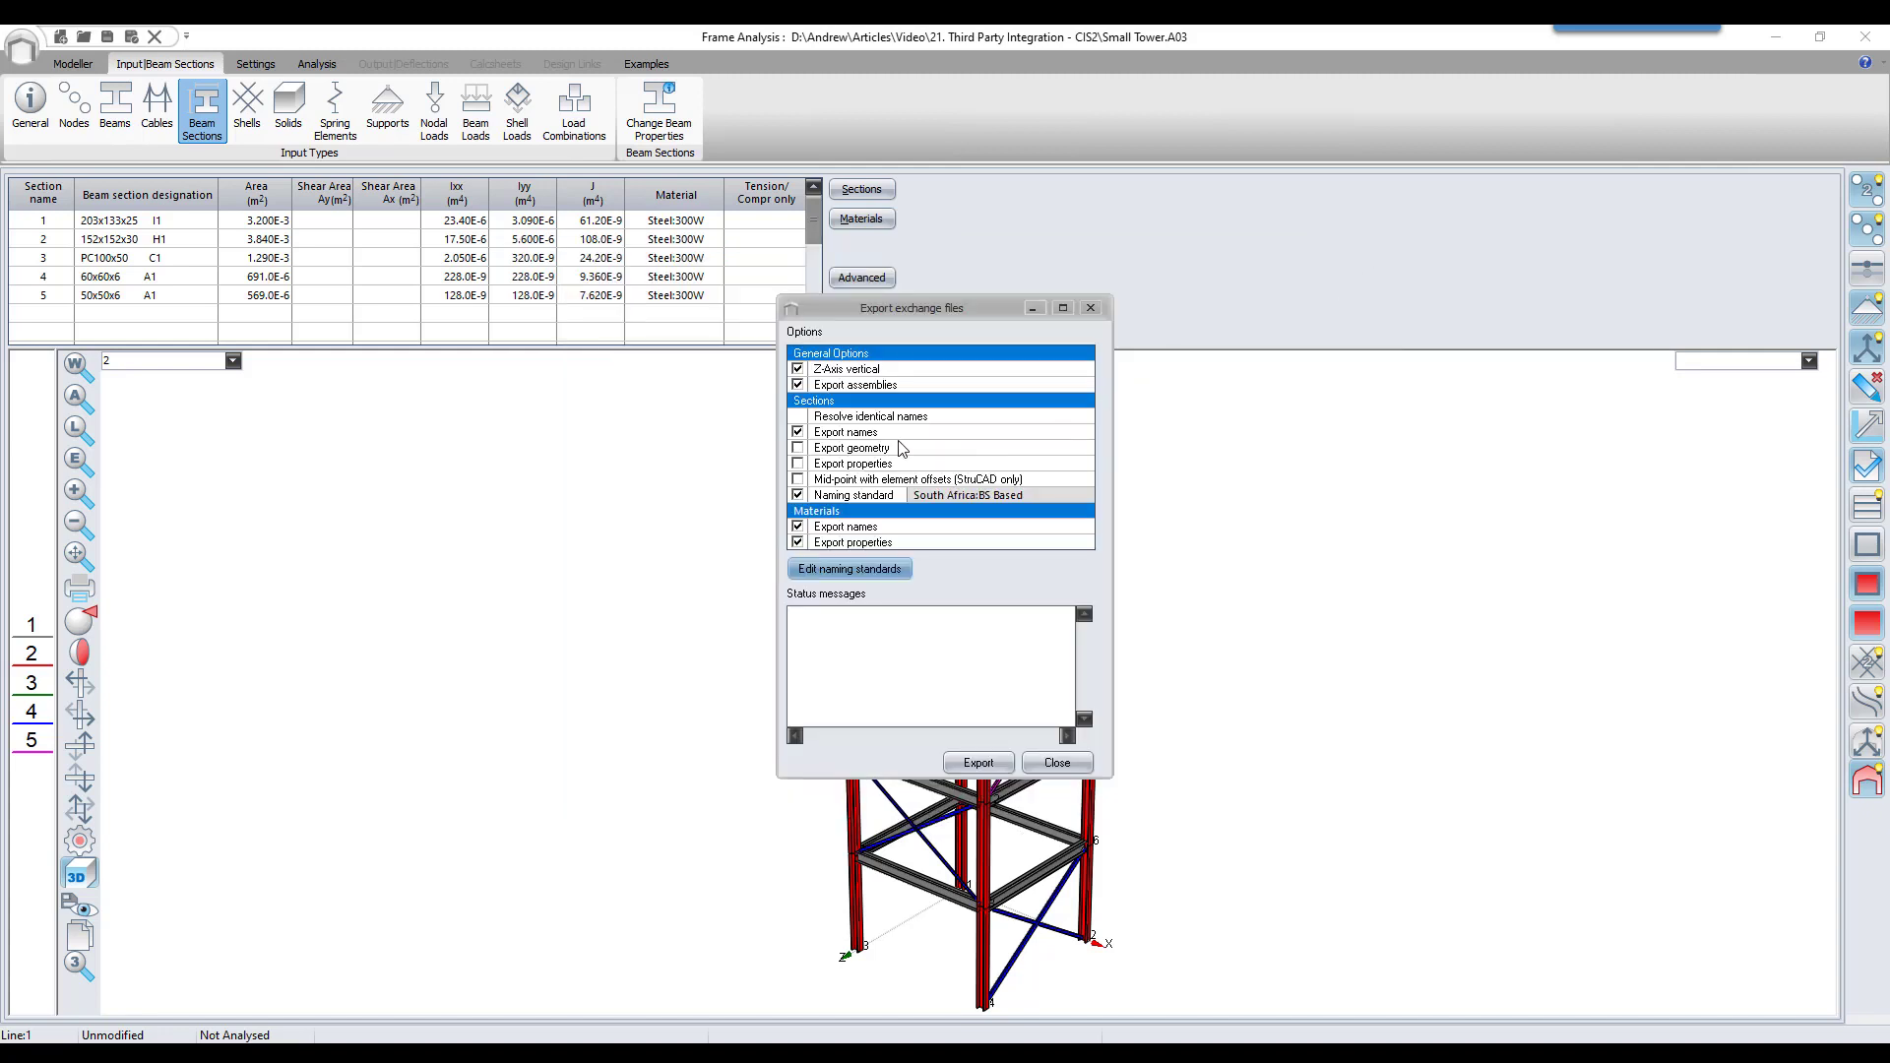
Set the section naming standard for the exchange file export to South Africa:Robot
{"action": "left_click", "coordinate": [1090, 495]}
{"action": "left_click", "coordinate": [1087, 495]}
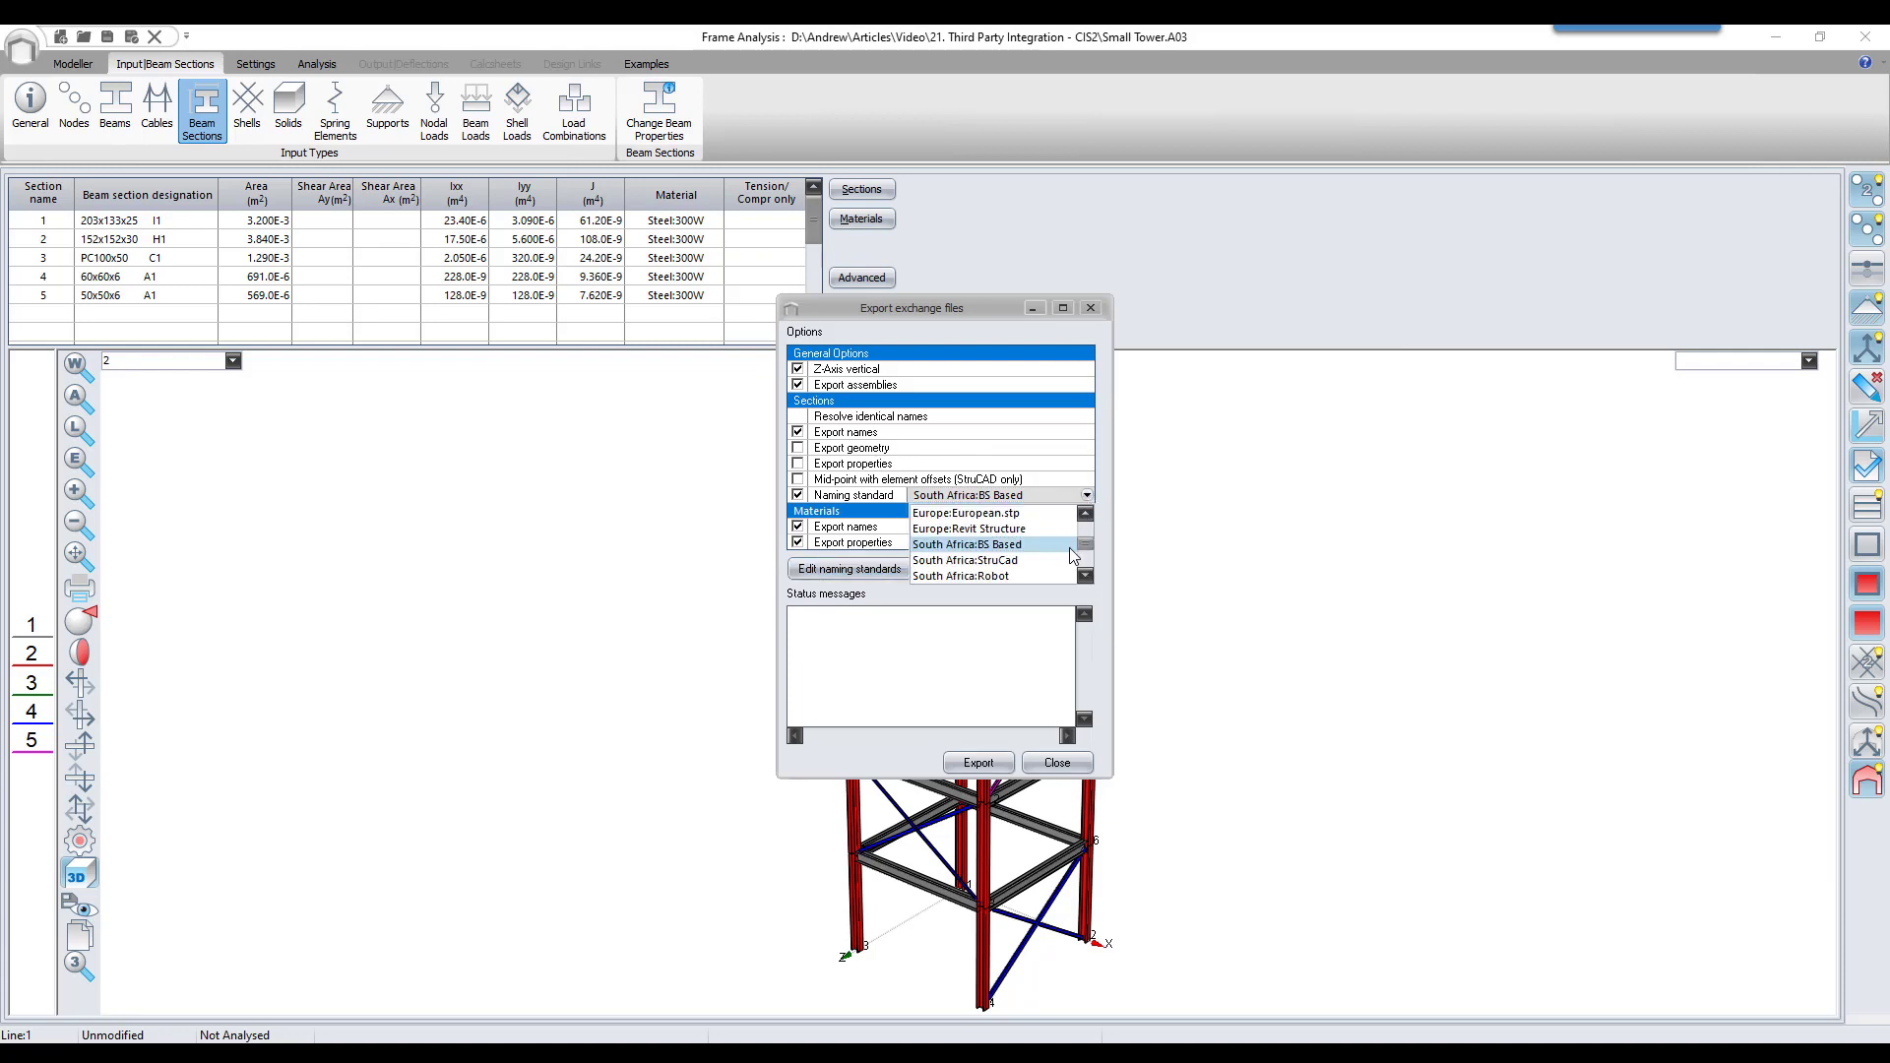
{"action": "left_click", "coordinate": [1051, 576]}
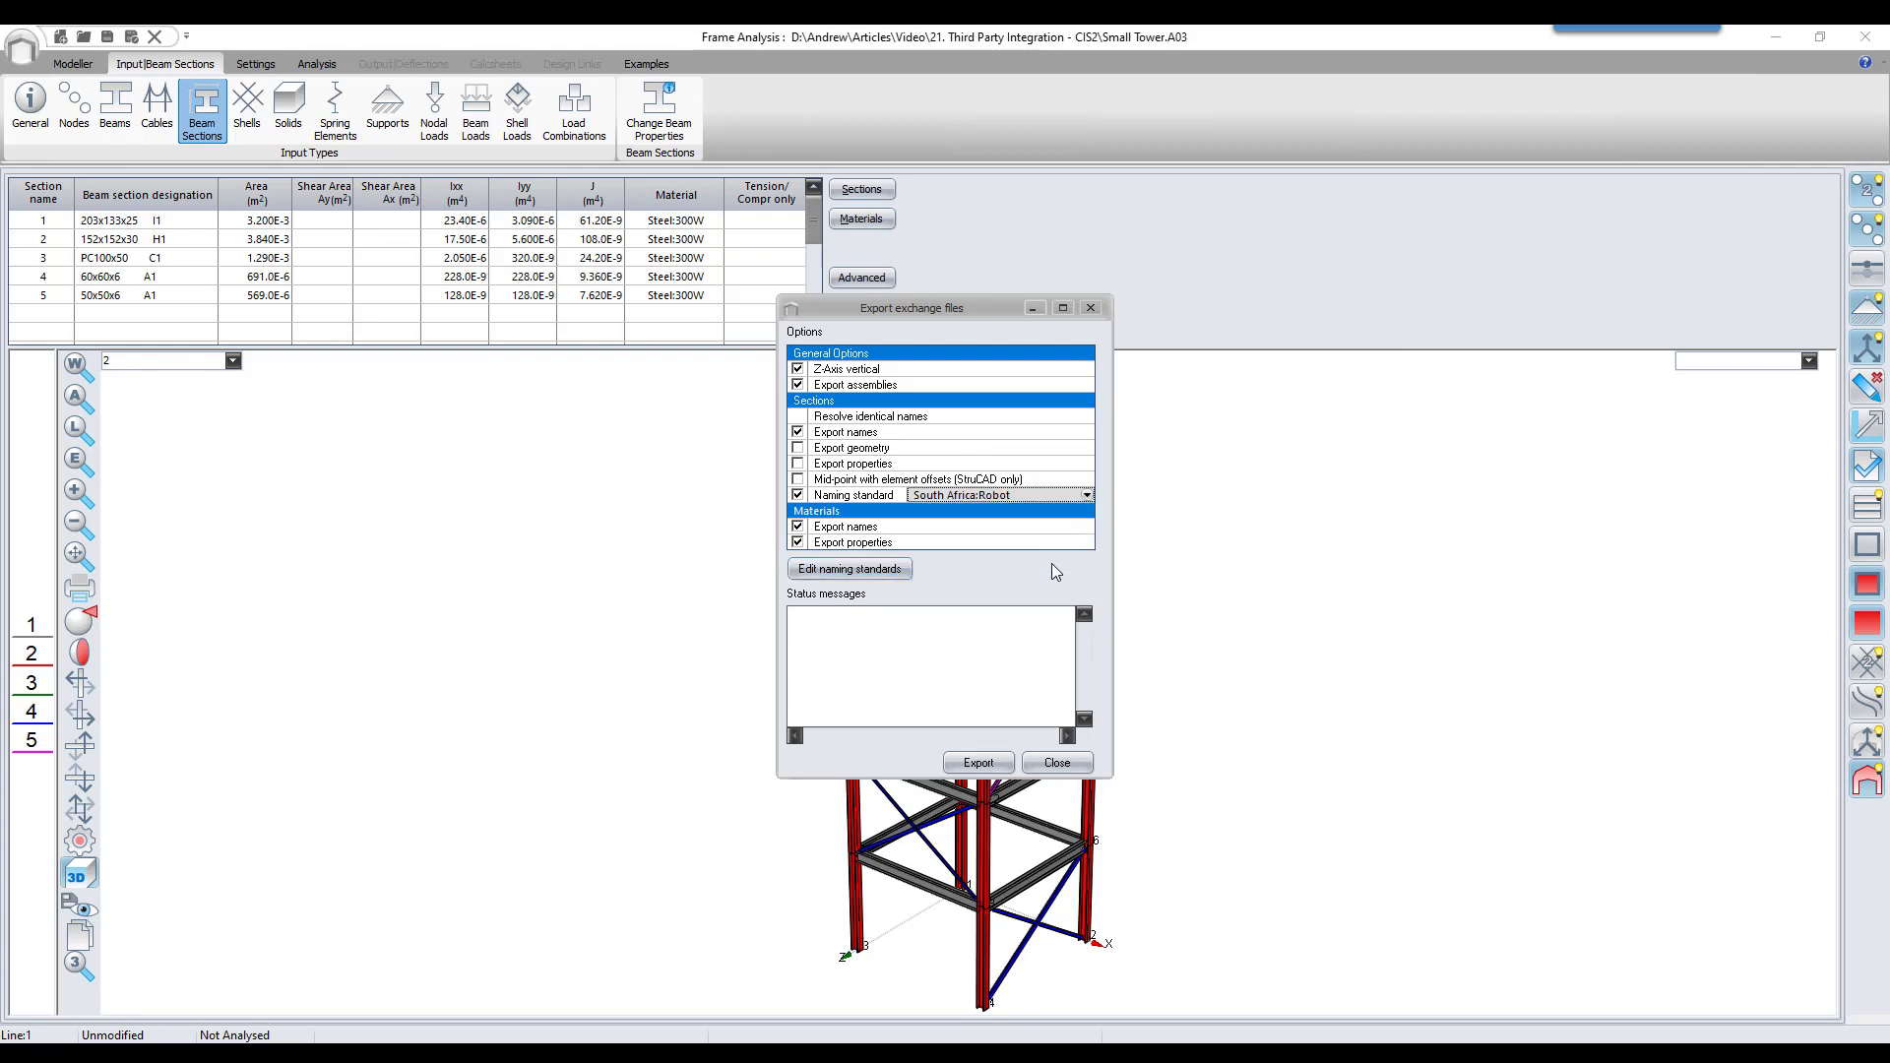
Export the tower model as a CIS/2 exchange file named Small Tower 2 in the Project 1 folder
{"action": "left_click", "coordinate": [979, 763]}
{"action": "type", "text": "Small To"}
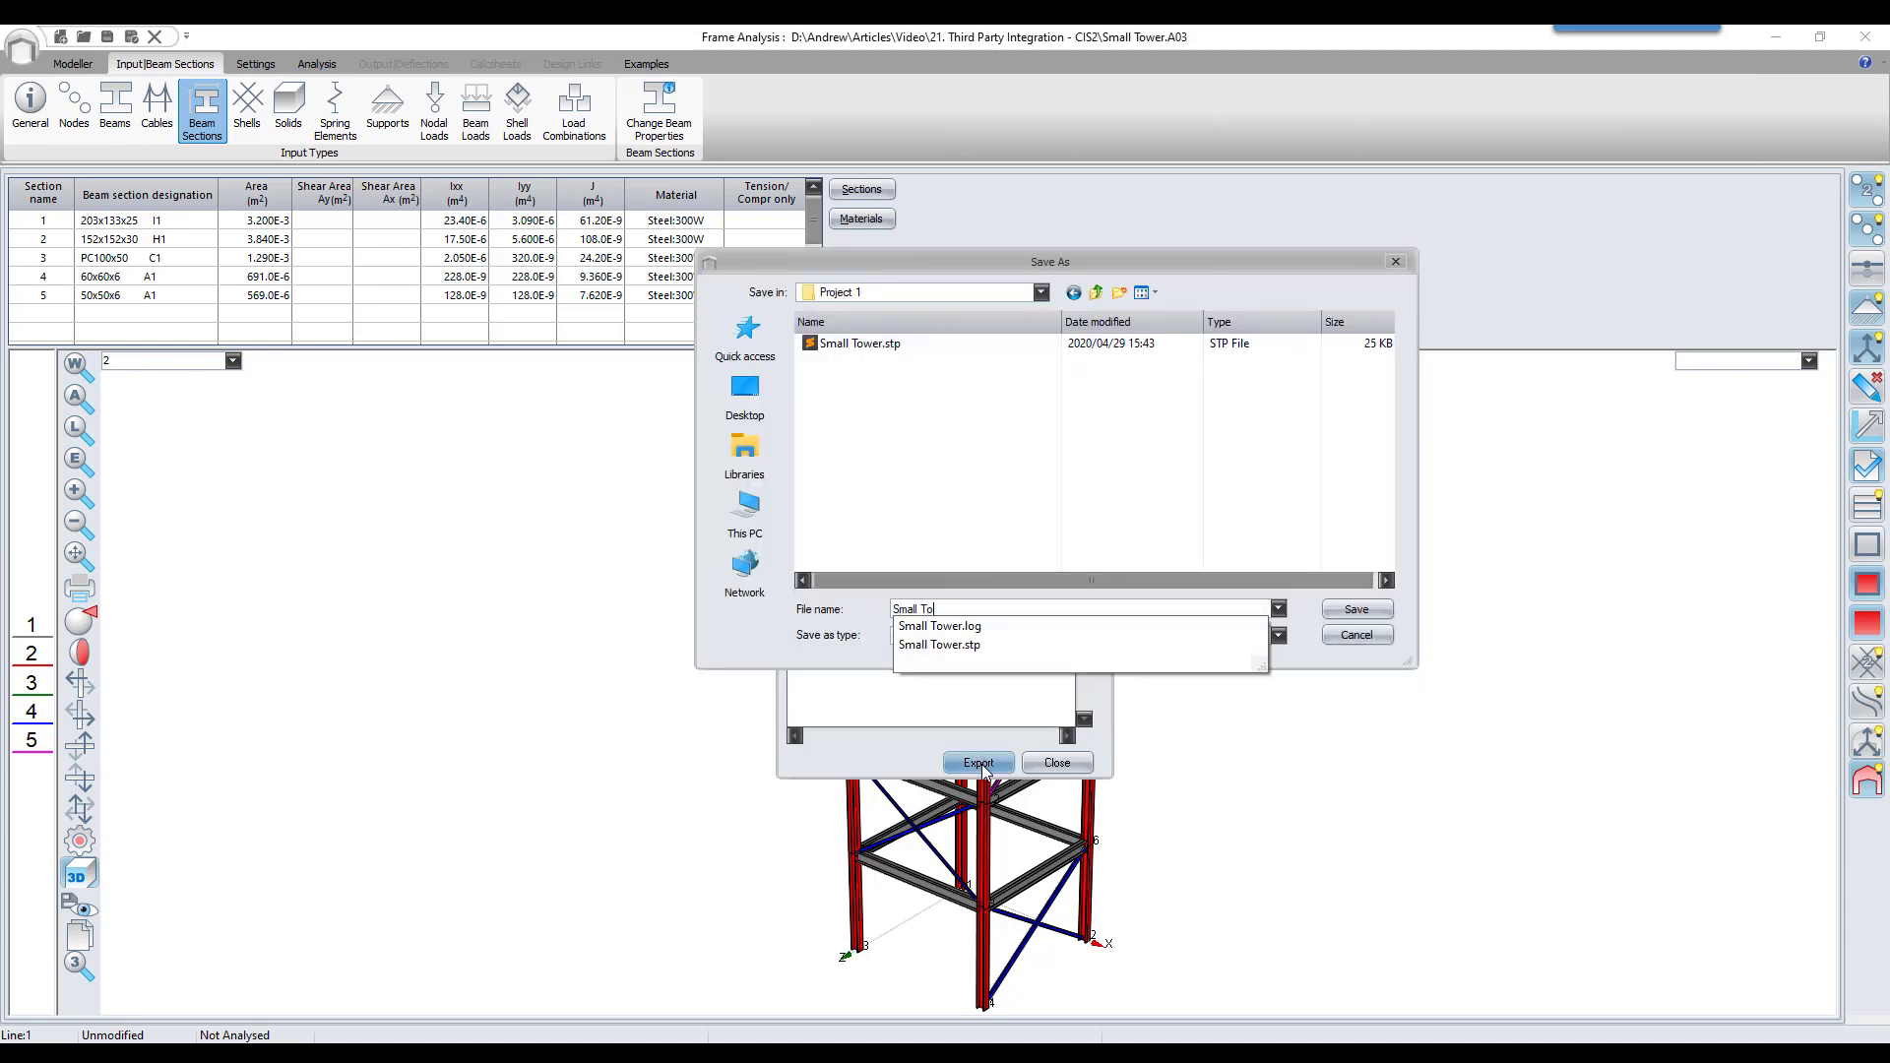
{"action": "type", "text": "wer 2"}
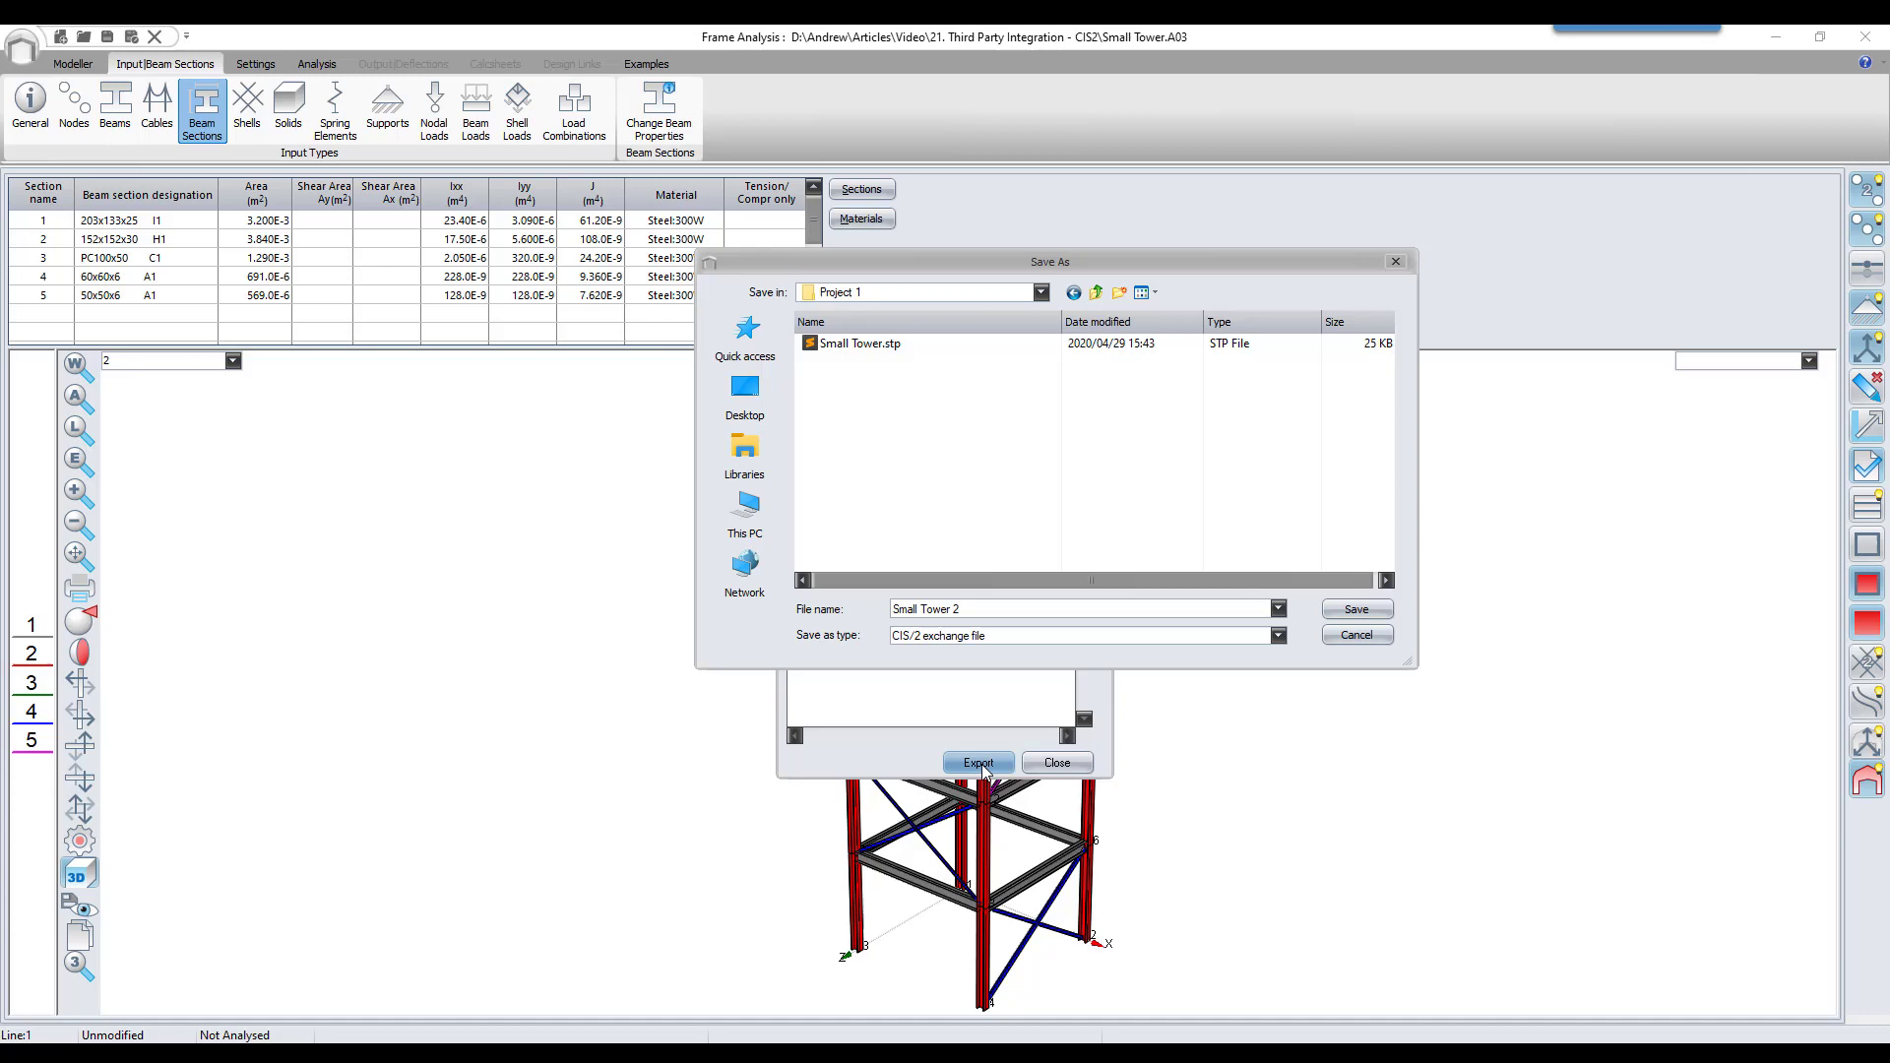
{"action": "left_click", "coordinate": [1350, 610]}
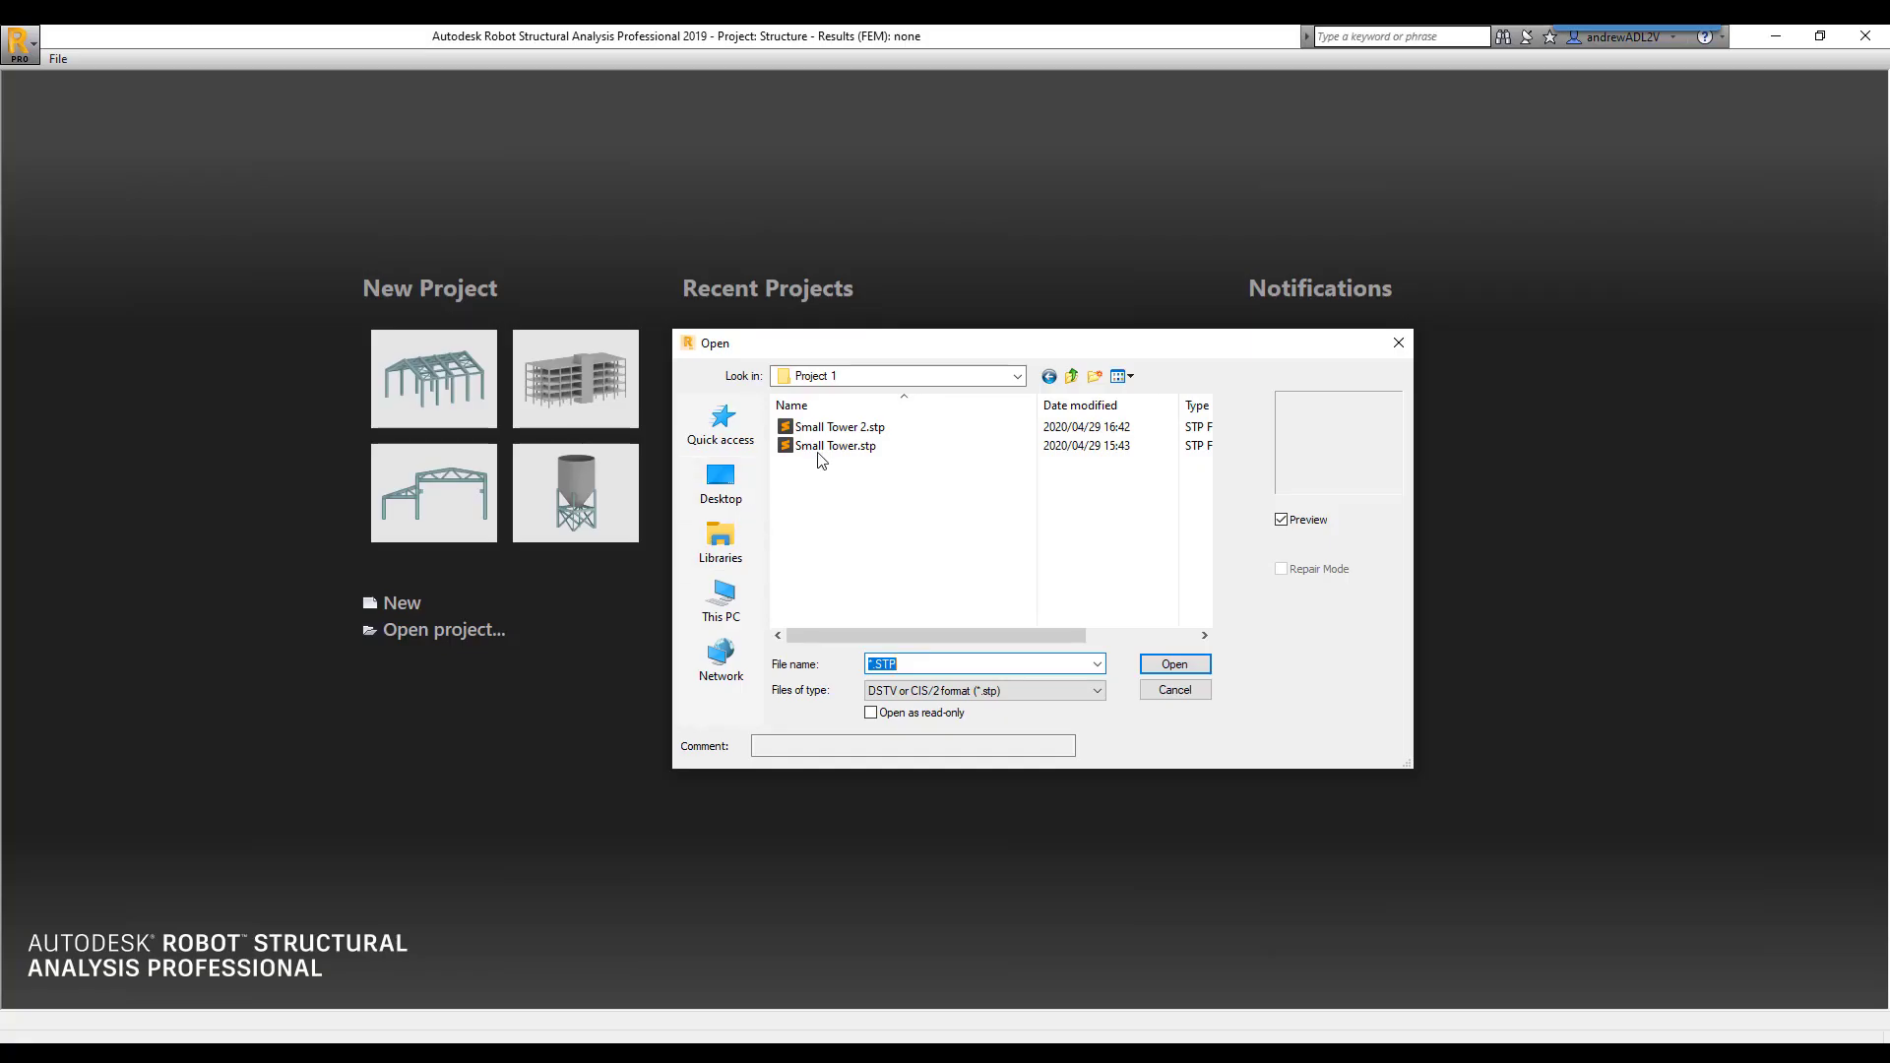
In Autodesk Robot, import Small Tower 2.stp with the default merge parameters and display the section shapes of the bars
{"action": "double_click", "coordinate": [839, 426]}
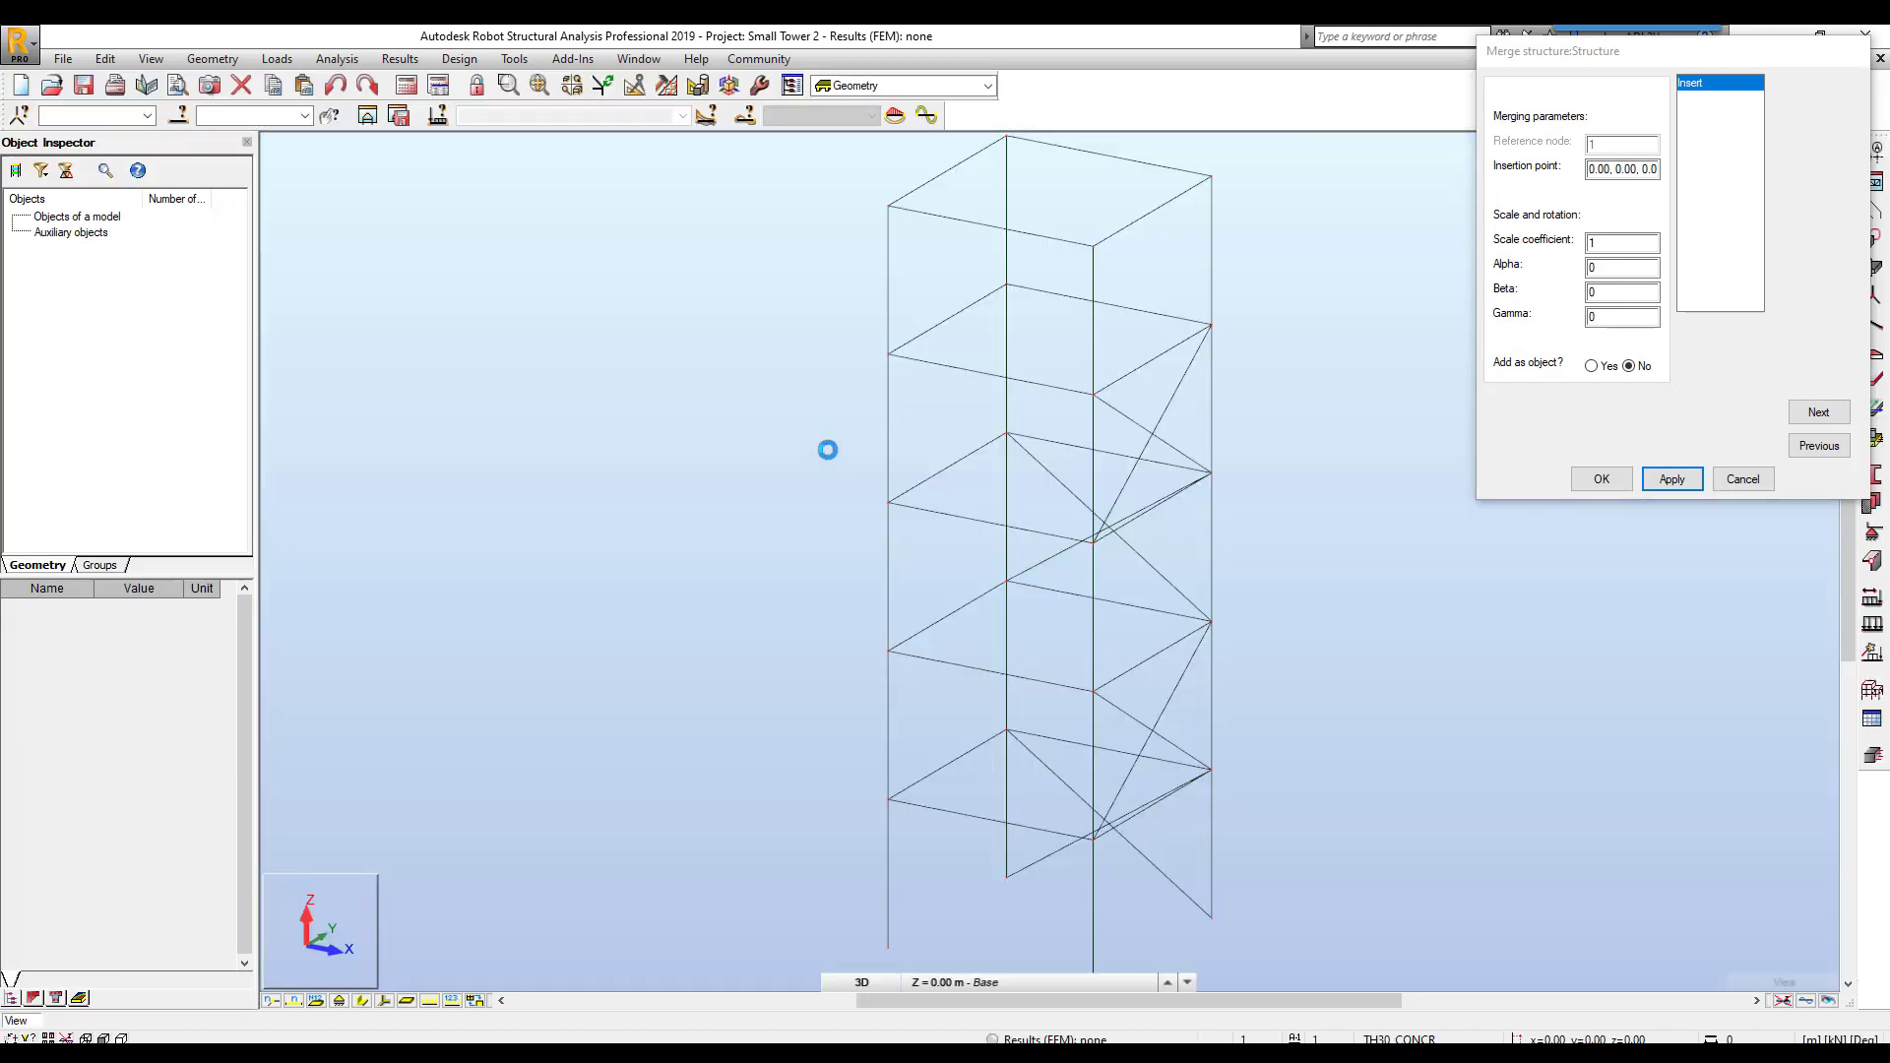
{"action": "left_click", "coordinate": [1600, 481]}
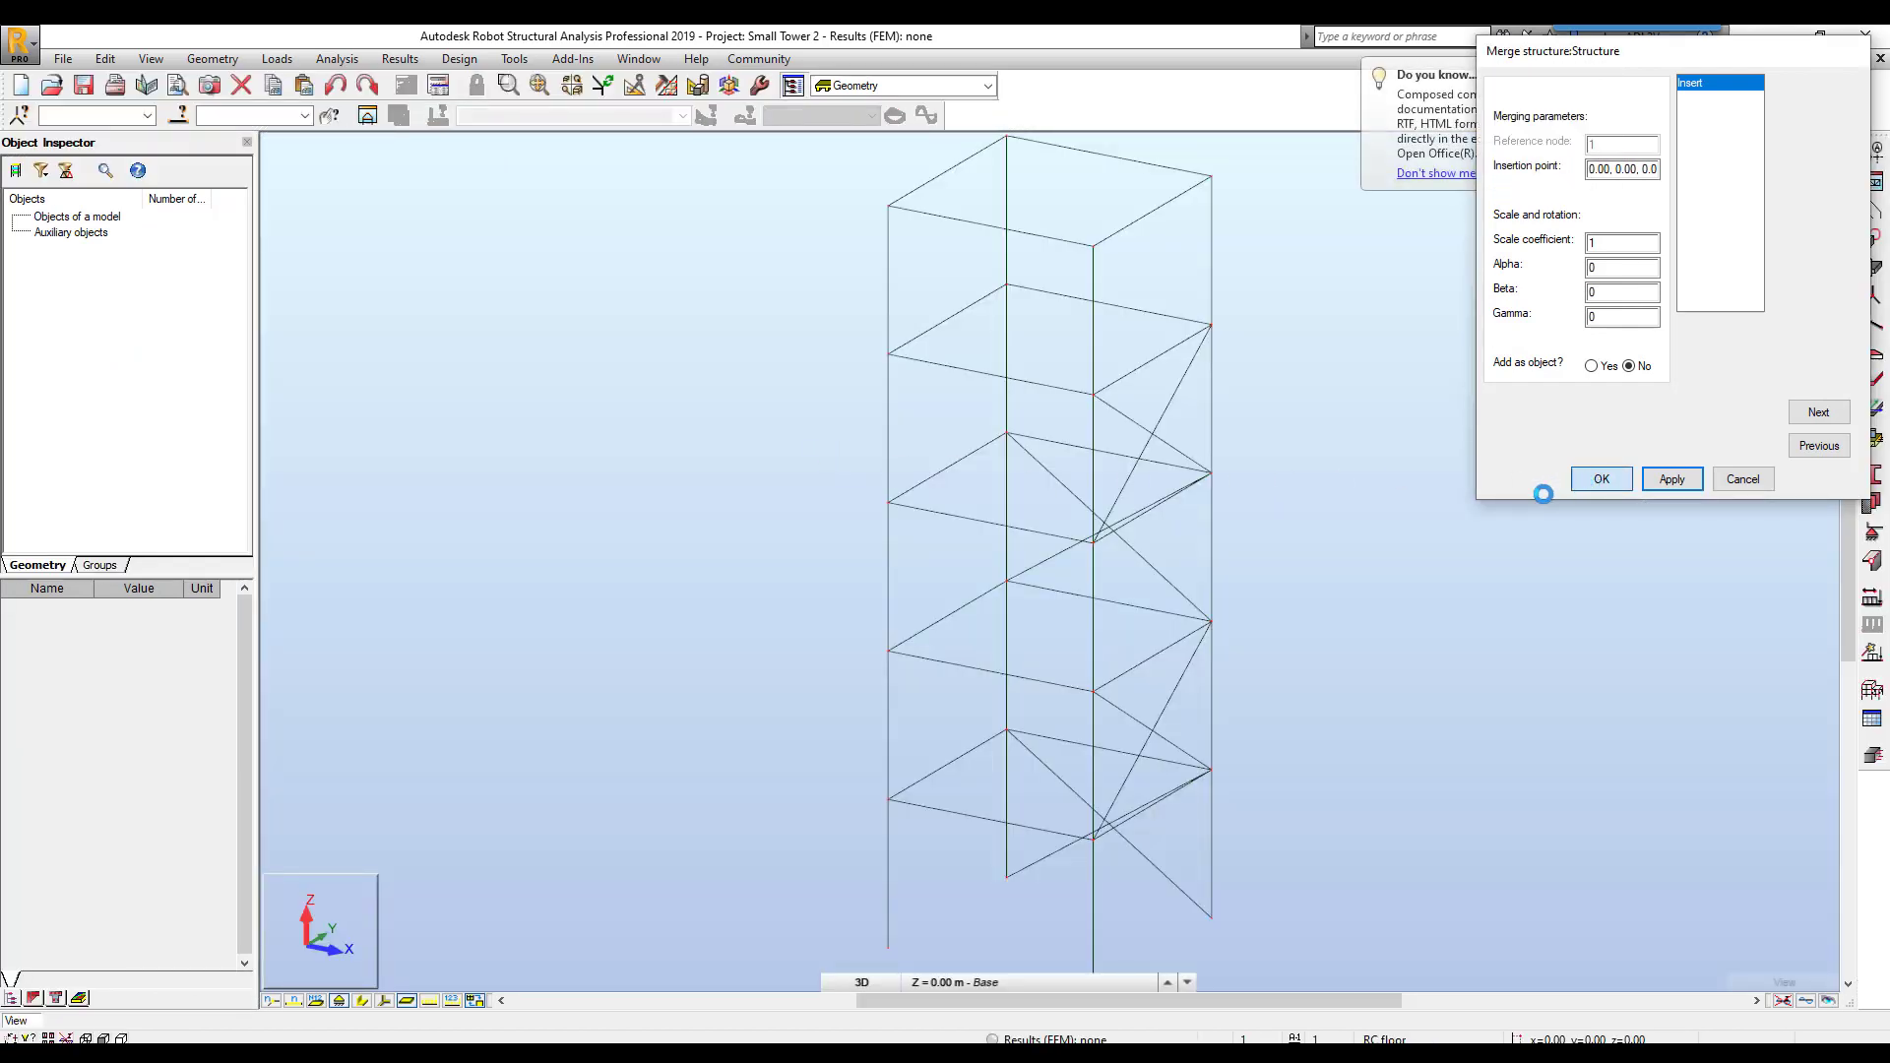
{"action": "left_click", "coordinate": [365, 1001]}
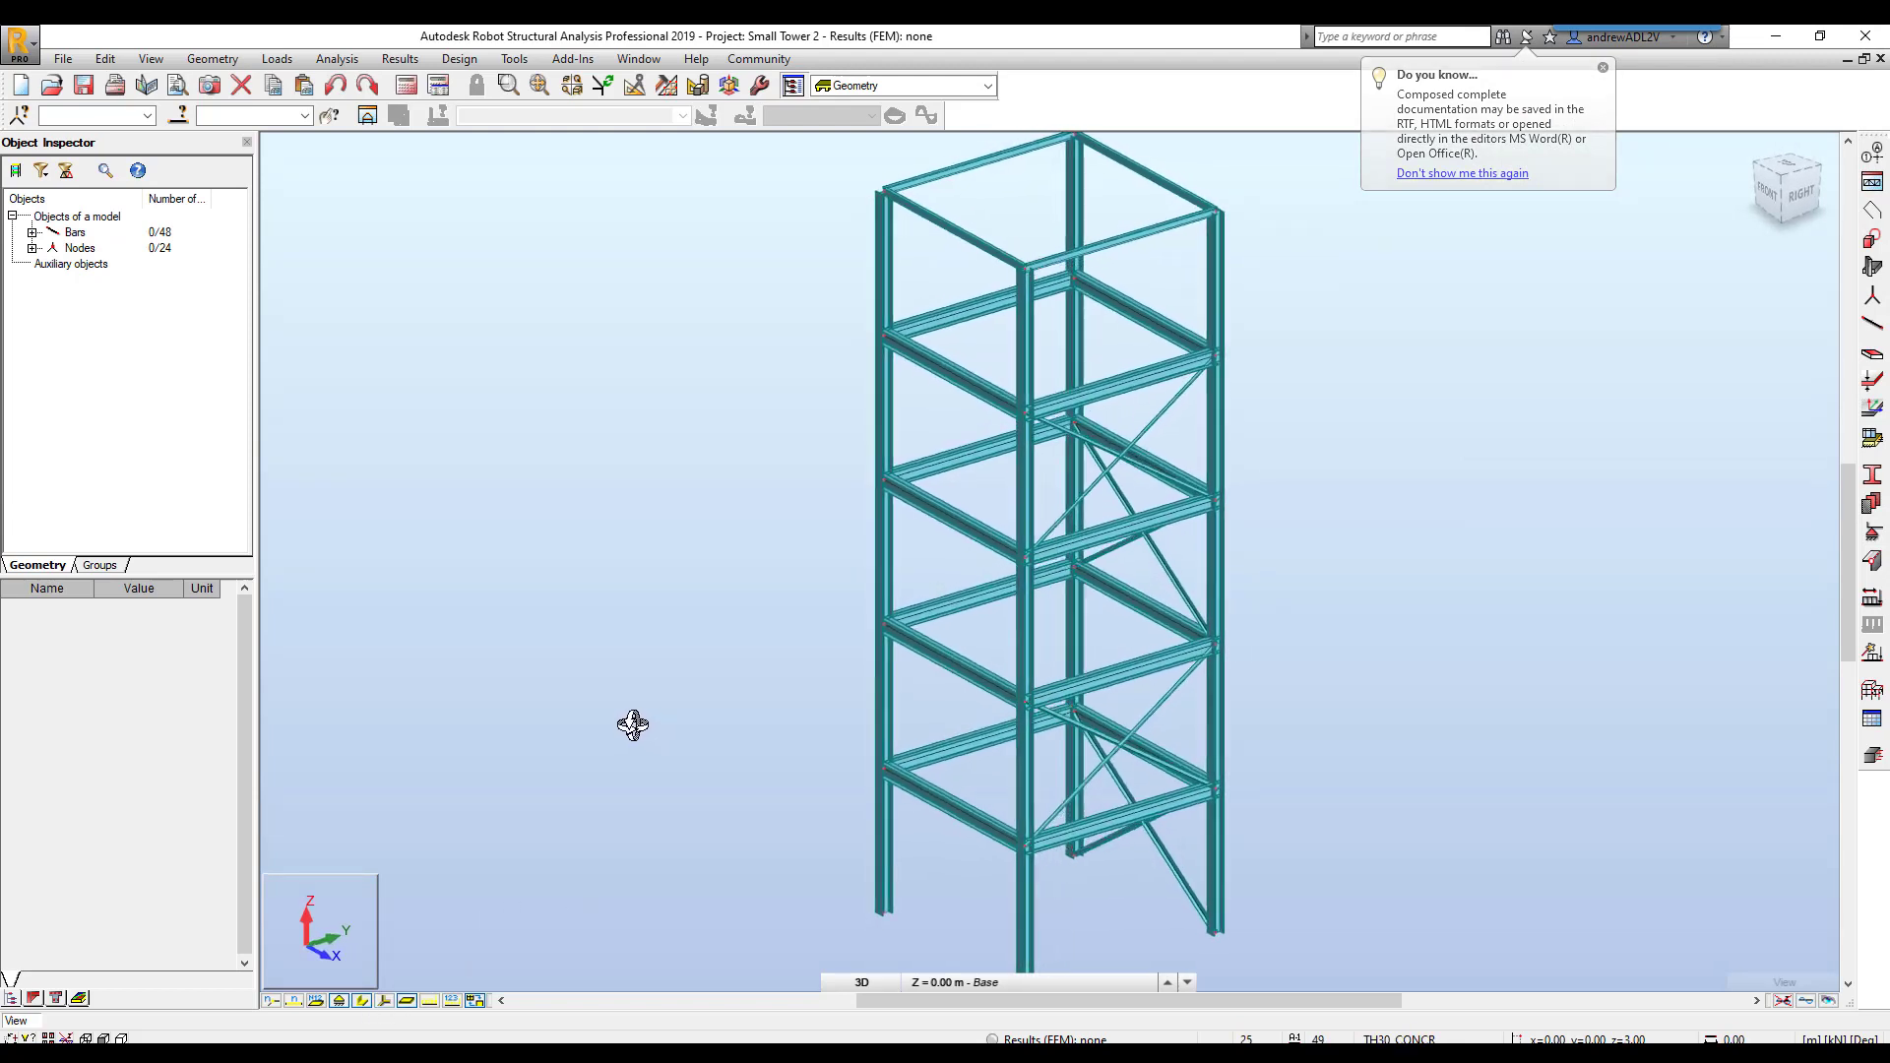